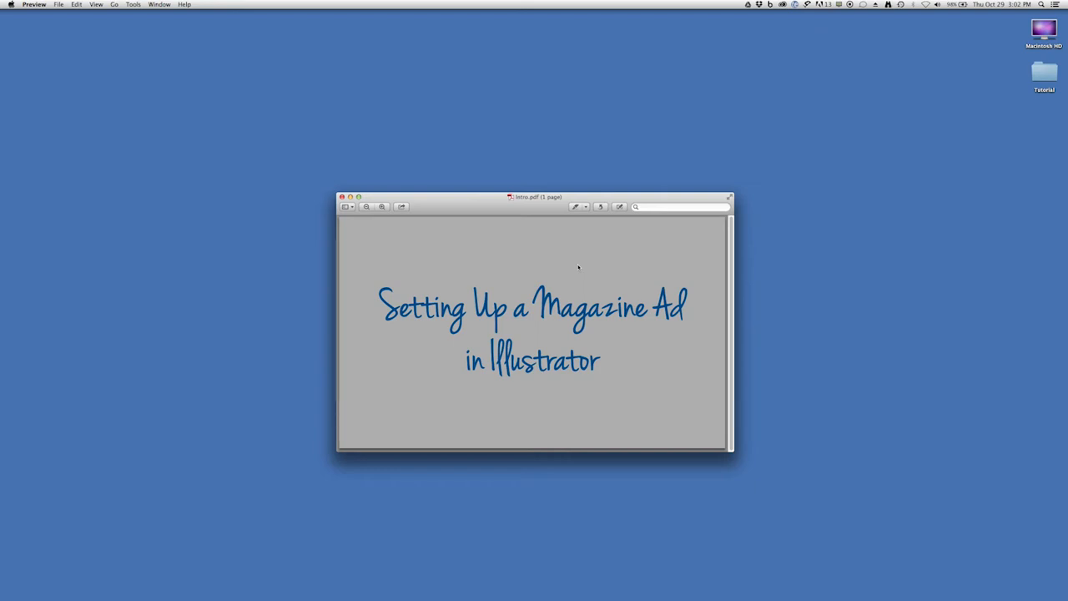
Close the Intro.pdf preview and switch to Adobe Illustrator
{"action": "left_click", "coordinate": [341, 197]}
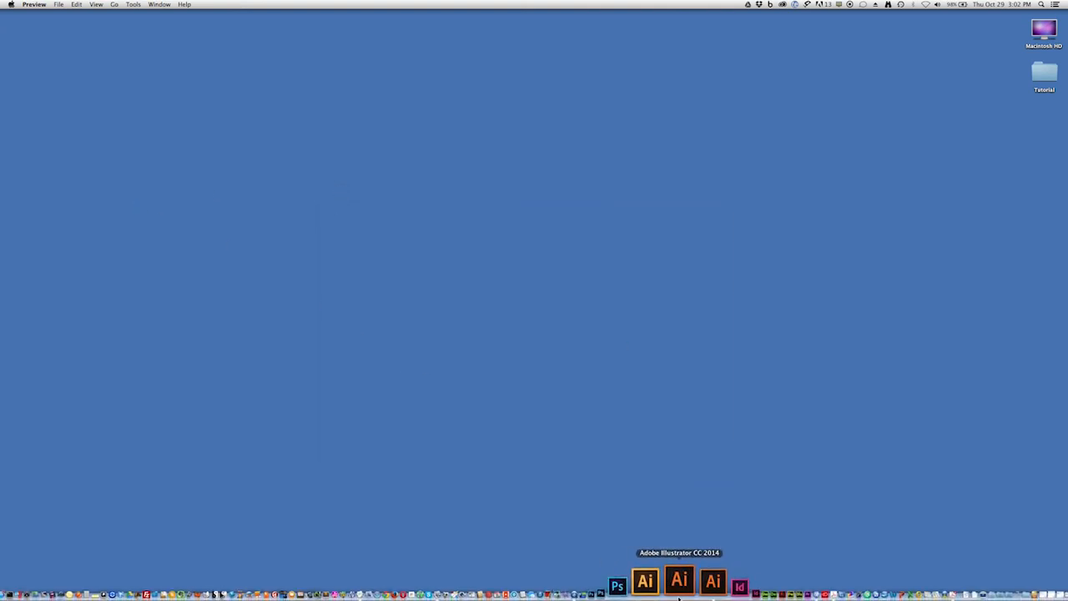
{"action": "left_click", "coordinate": [687, 586]}
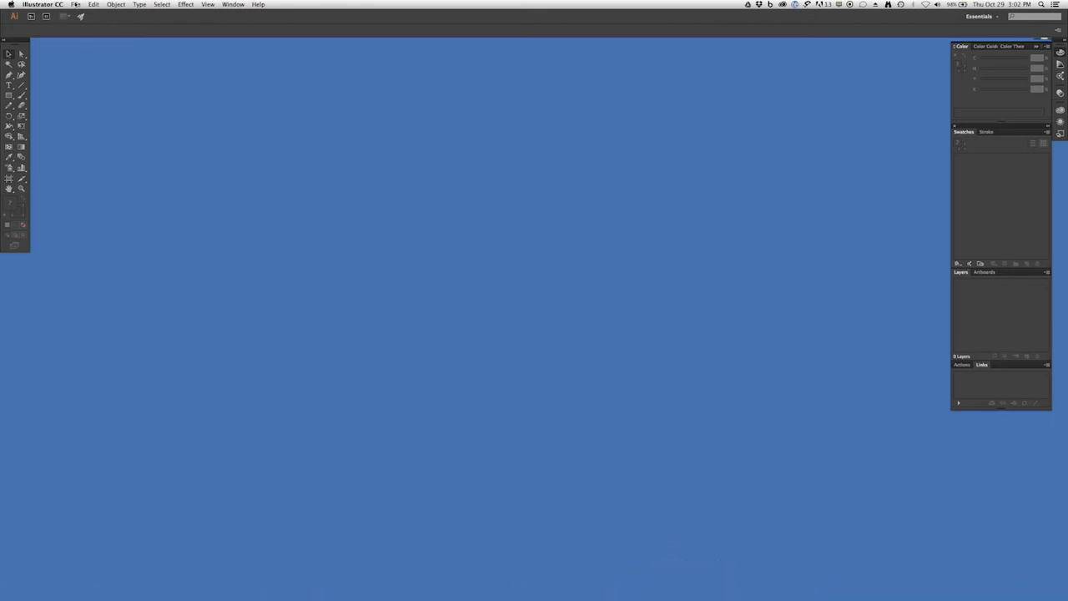
Create a Letter-size document named Magazine Ad with units in inches and a 0.125 in bleed on all sides
{"action": "left_click", "coordinate": [76, 5]}
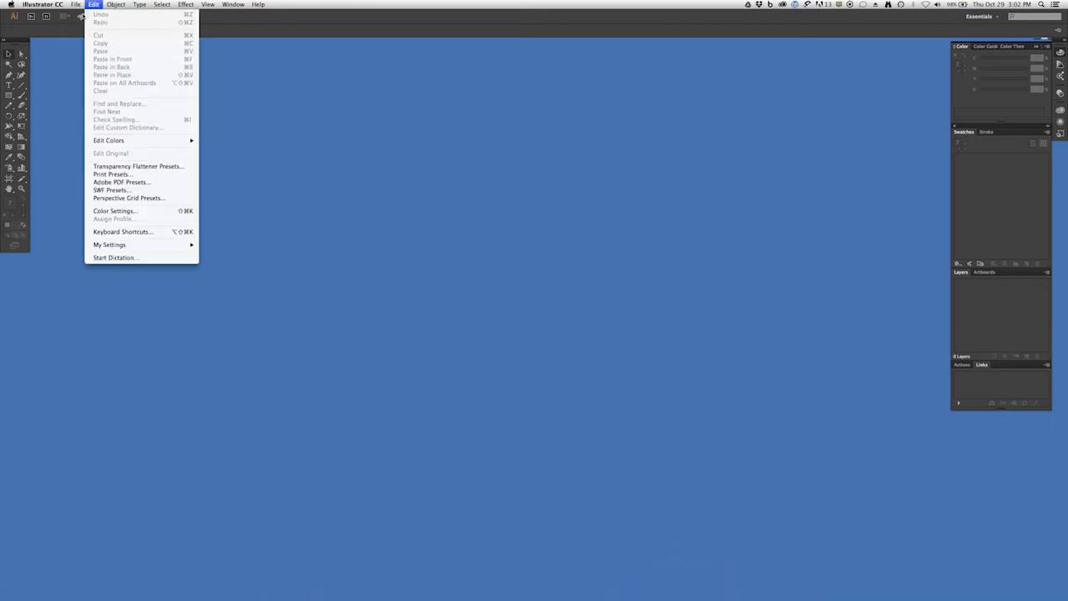
{"action": "left_click", "coordinate": [82, 15]}
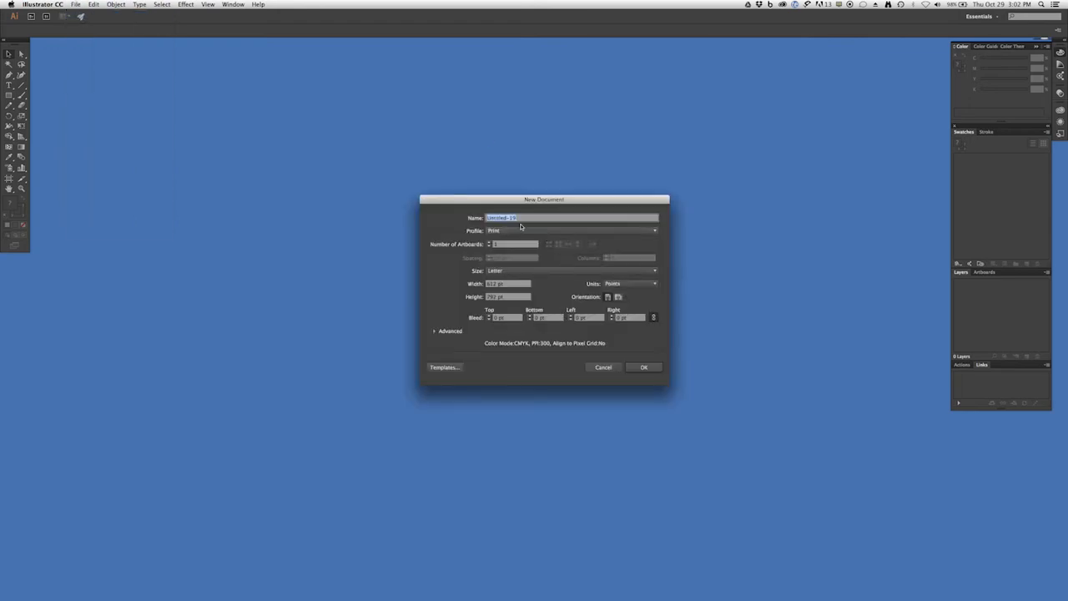
{"action": "type", "text": "Magazine Ad"}
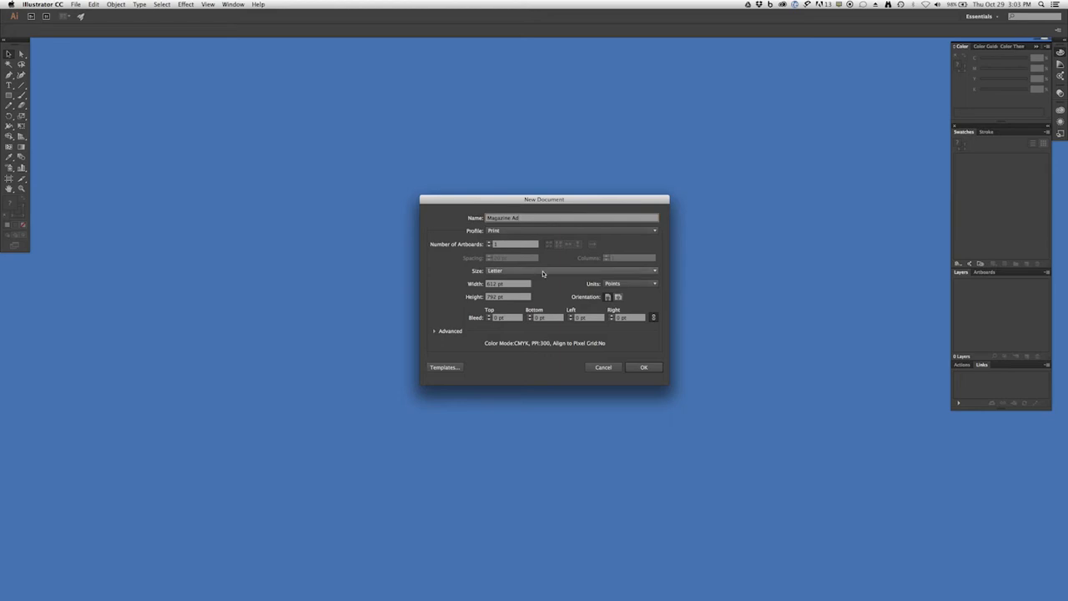
{"action": "left_click", "coordinate": [656, 284]}
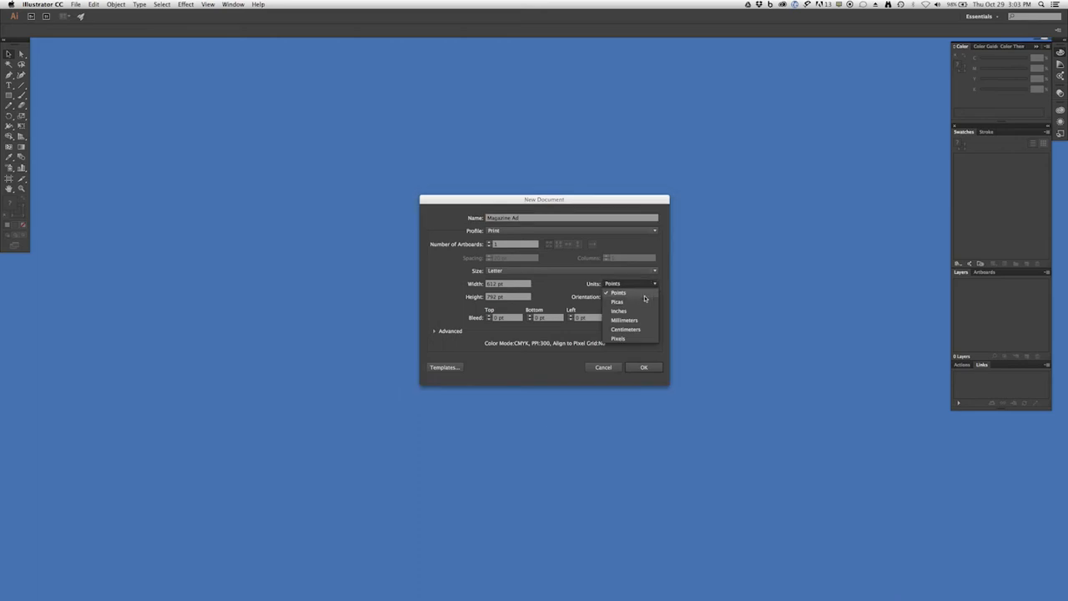
{"action": "left_click", "coordinate": [641, 308]}
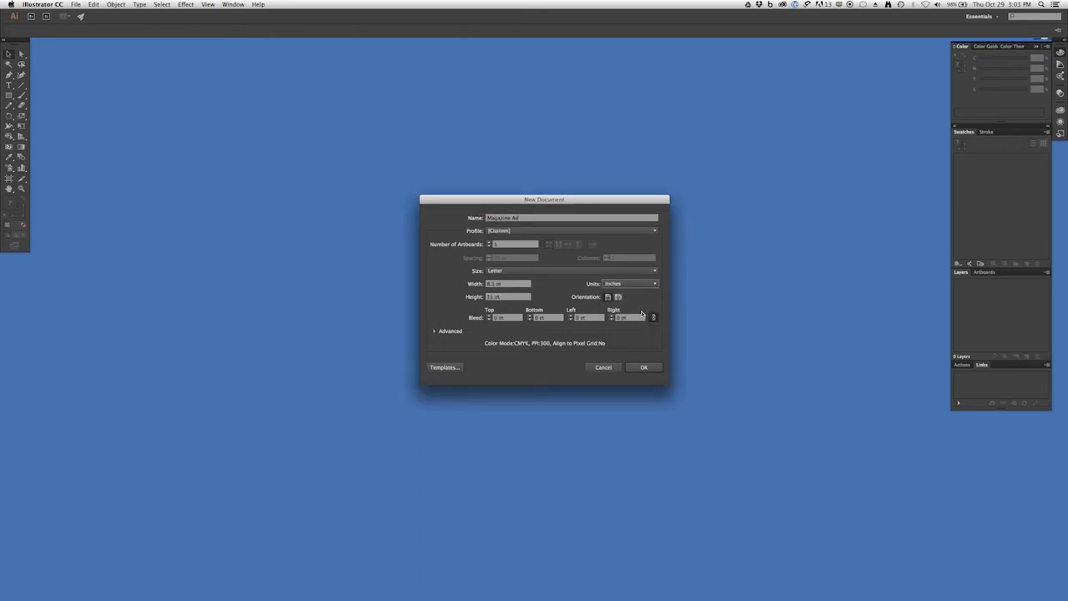
{"action": "left_click", "coordinate": [488, 316]}
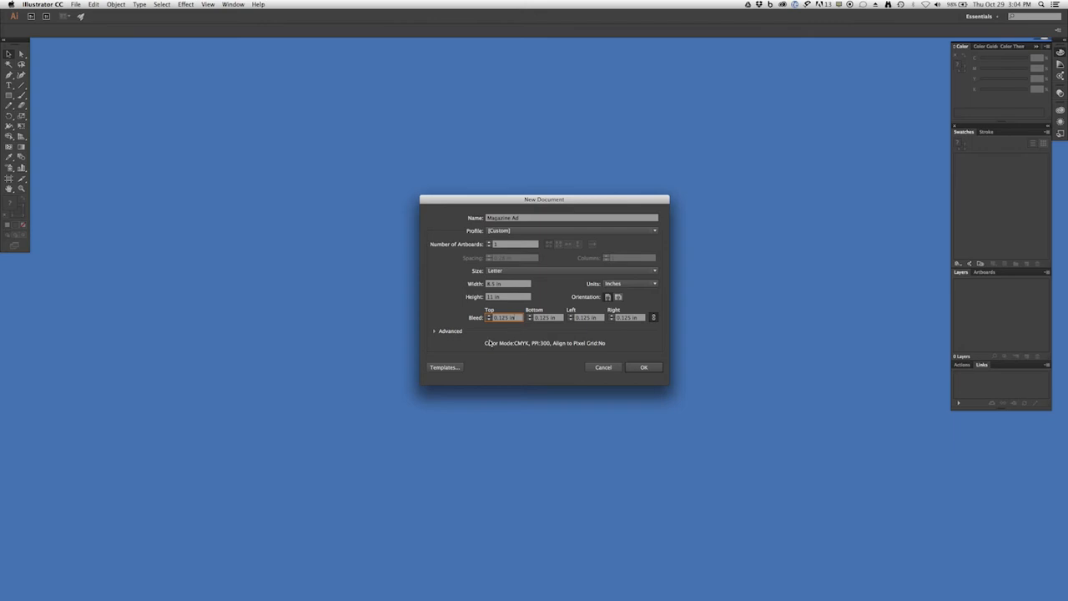
{"action": "left_click", "coordinate": [434, 331]}
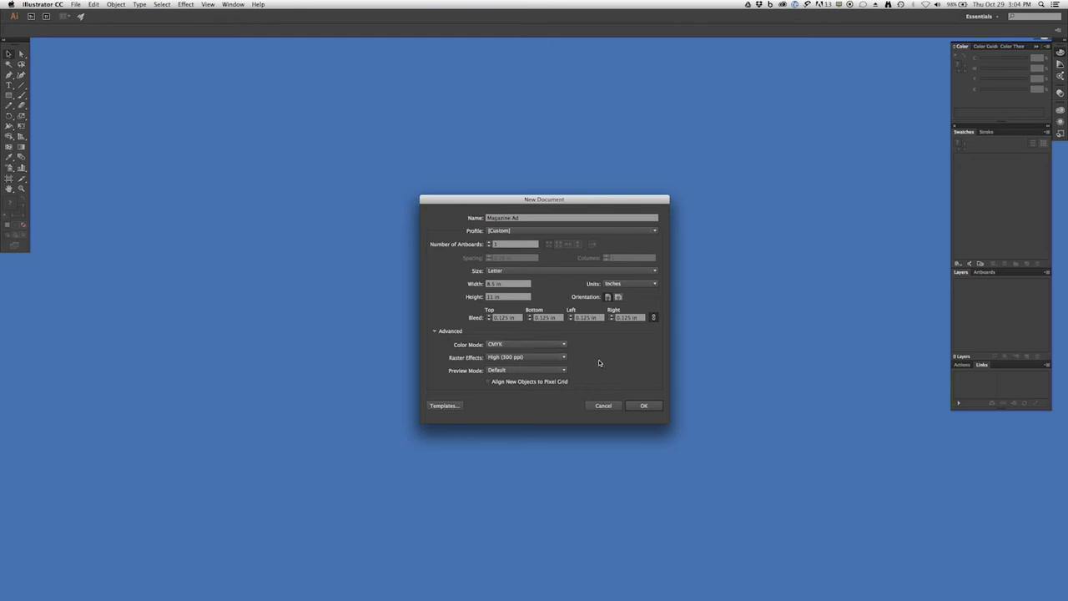
{"action": "left_click", "coordinate": [644, 407]}
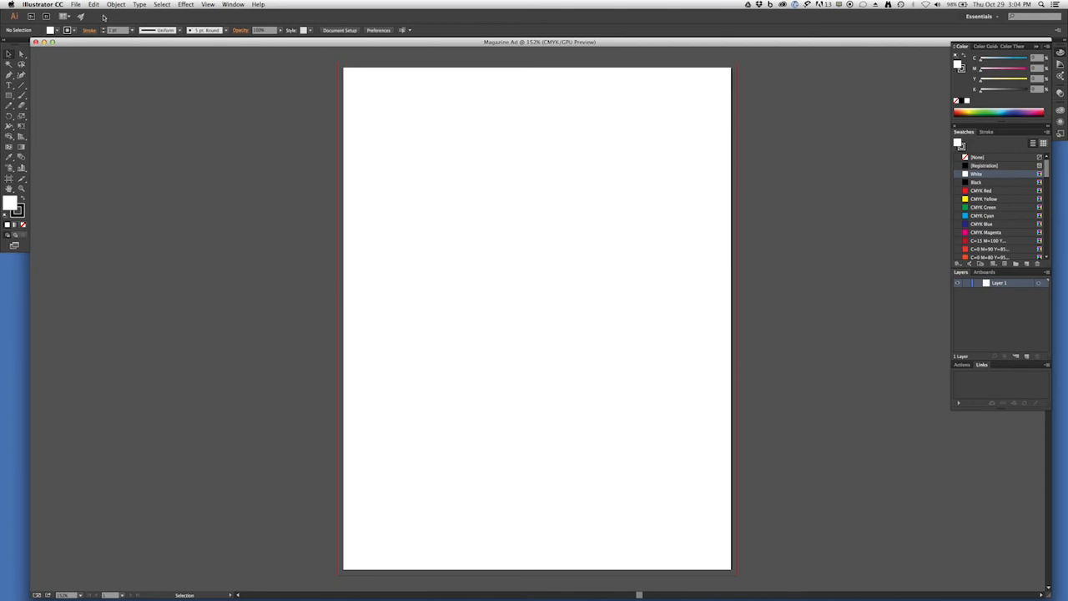
Open the CC_Style_Guide.pdf file from the Illustrator Ad Setup folder
{"action": "left_click", "coordinate": [76, 5]}
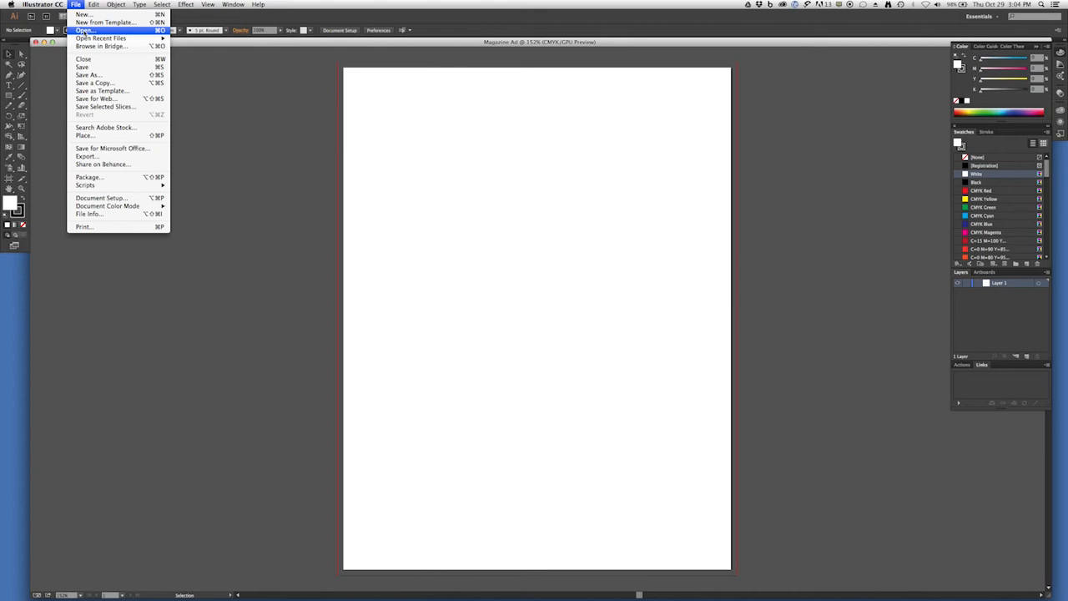
{"action": "left_click", "coordinate": [84, 31]}
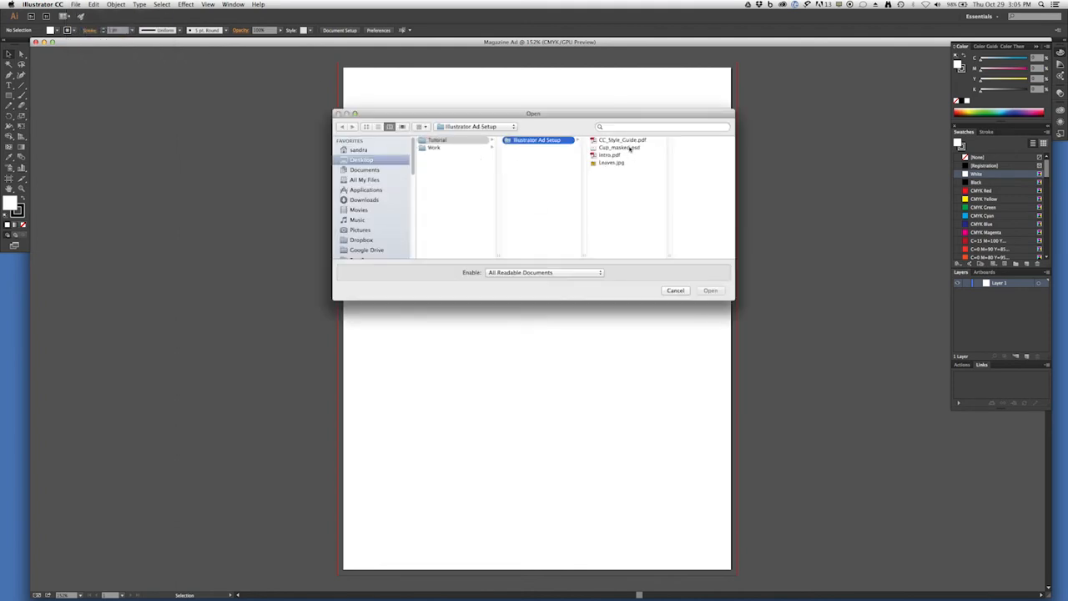
{"action": "left_click", "coordinate": [630, 141]}
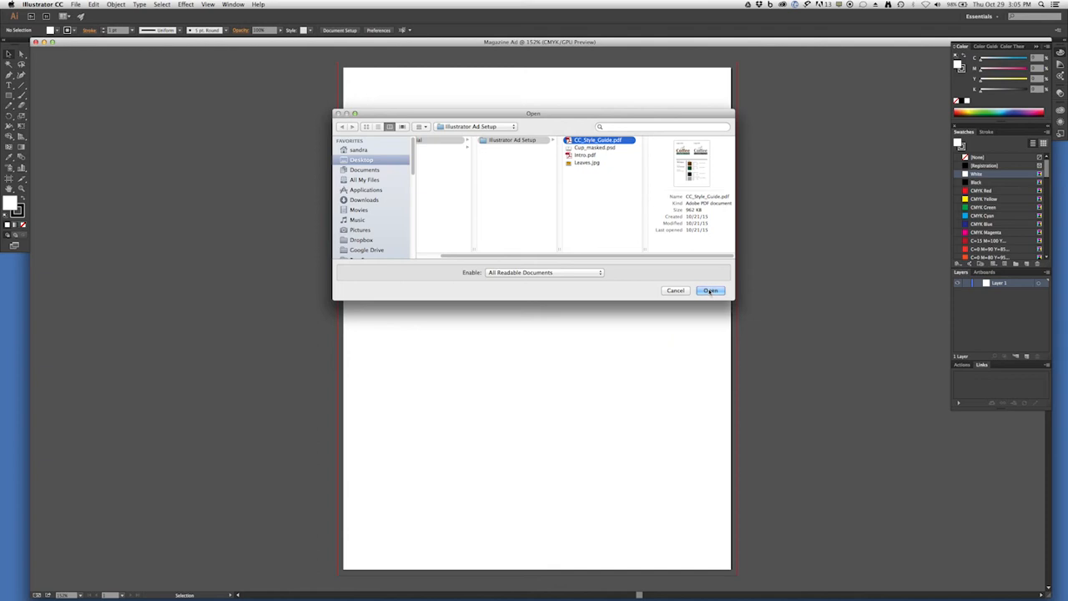
{"action": "left_click", "coordinate": [710, 290]}
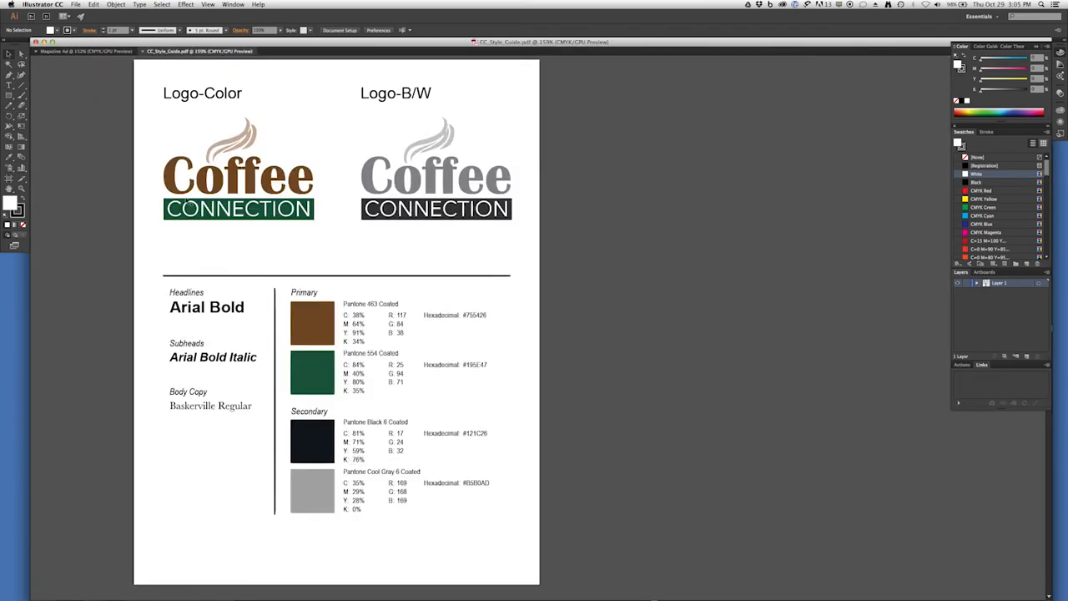
Copy the color Coffee Connection logo from the style guide into the Magazine Ad document and position it near the page's bottom center
{"action": "left_click", "coordinate": [338, 233]}
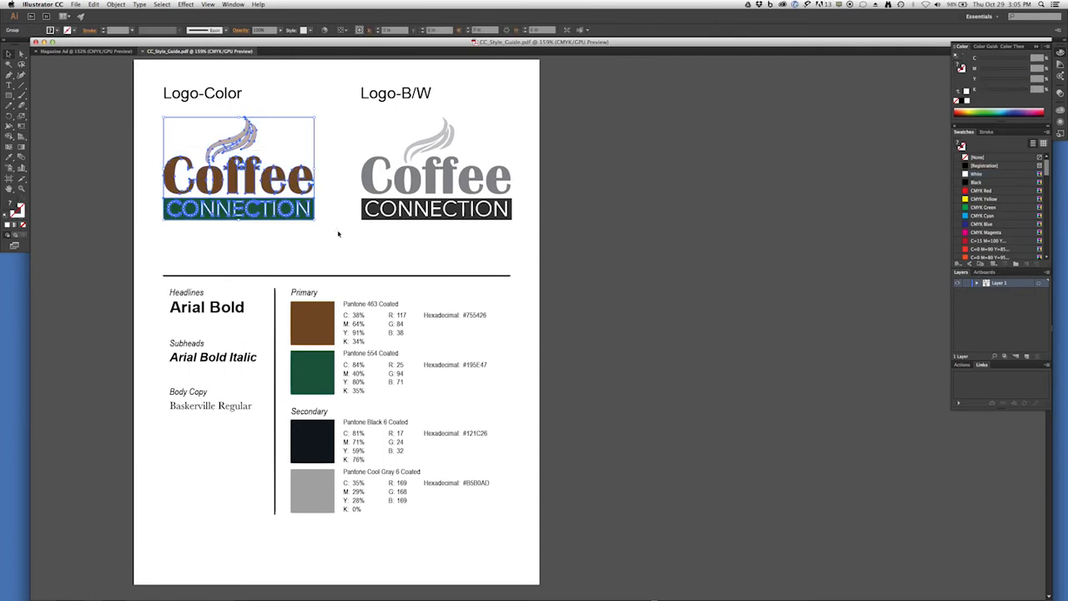
{"action": "key", "text": "super+c"}
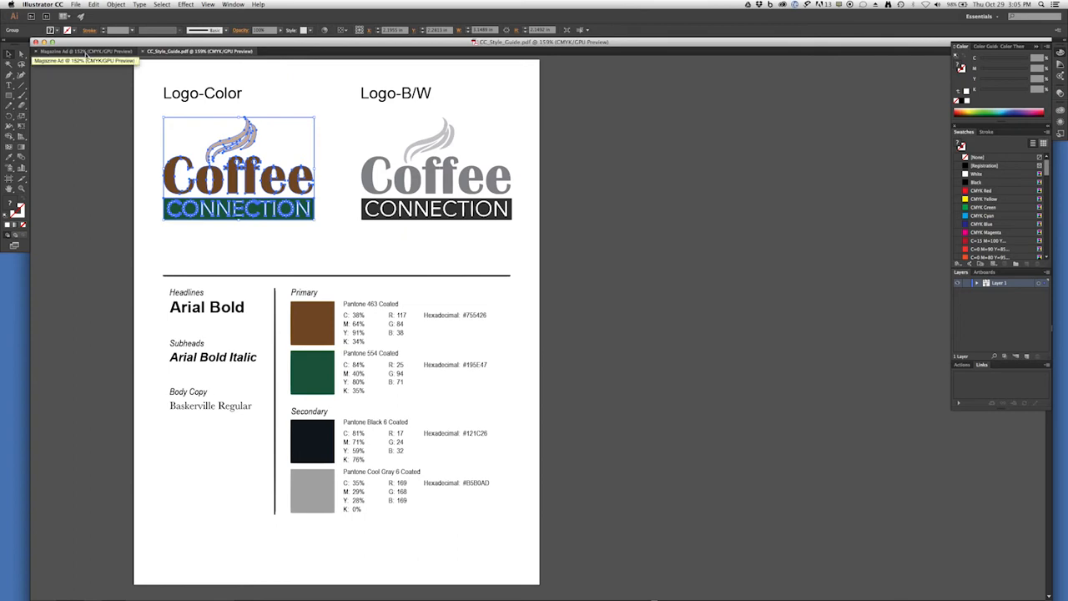
{"action": "left_click", "coordinate": [86, 51]}
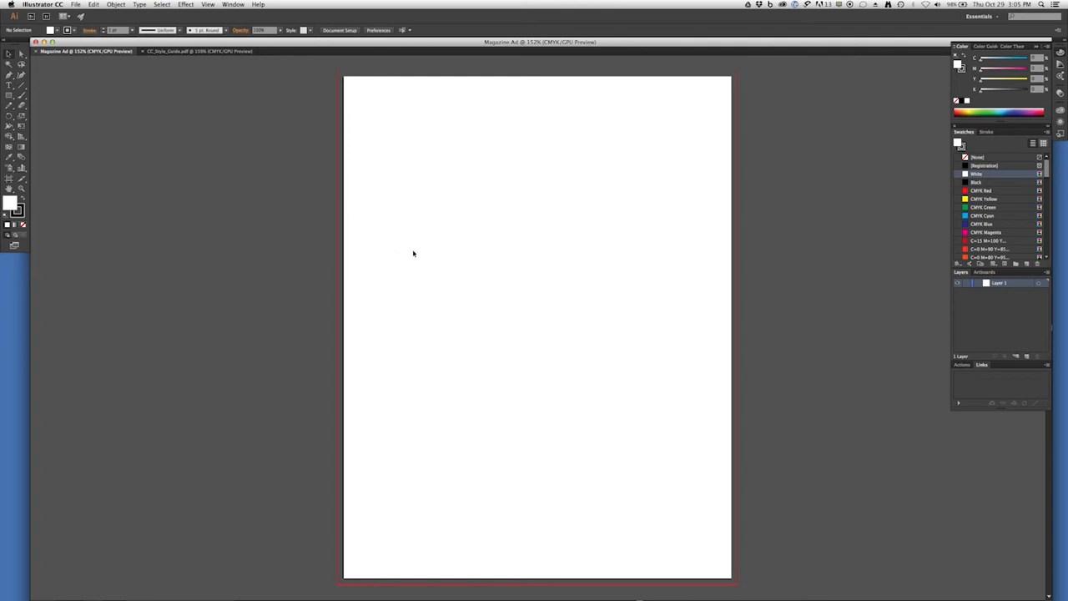
{"action": "key", "text": "super+v"}
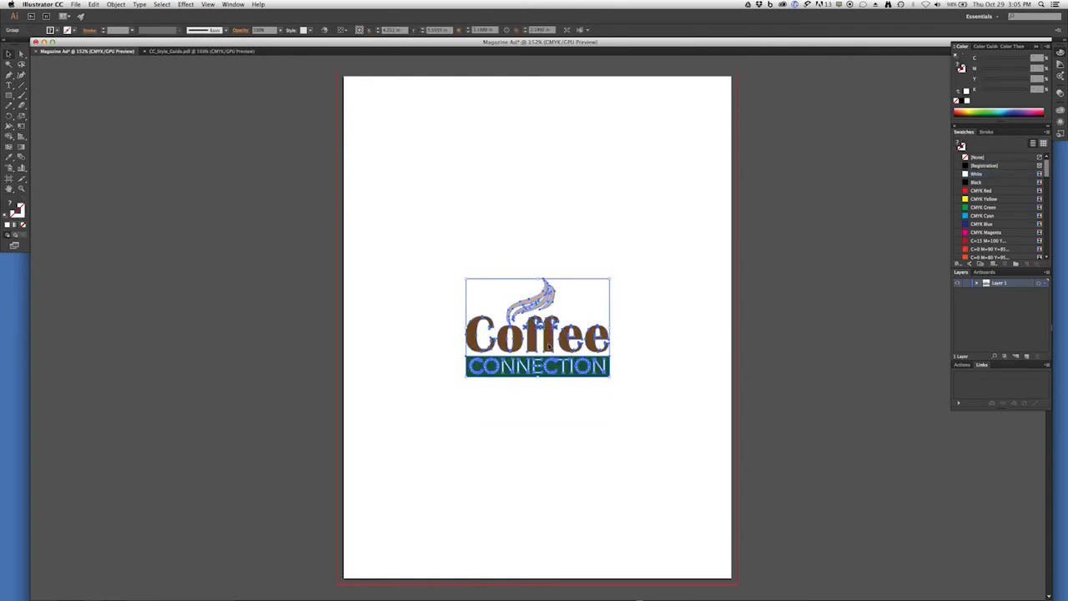
{"action": "left_click_drag", "start_coordinate": [552, 342], "coordinate": [554, 512]}
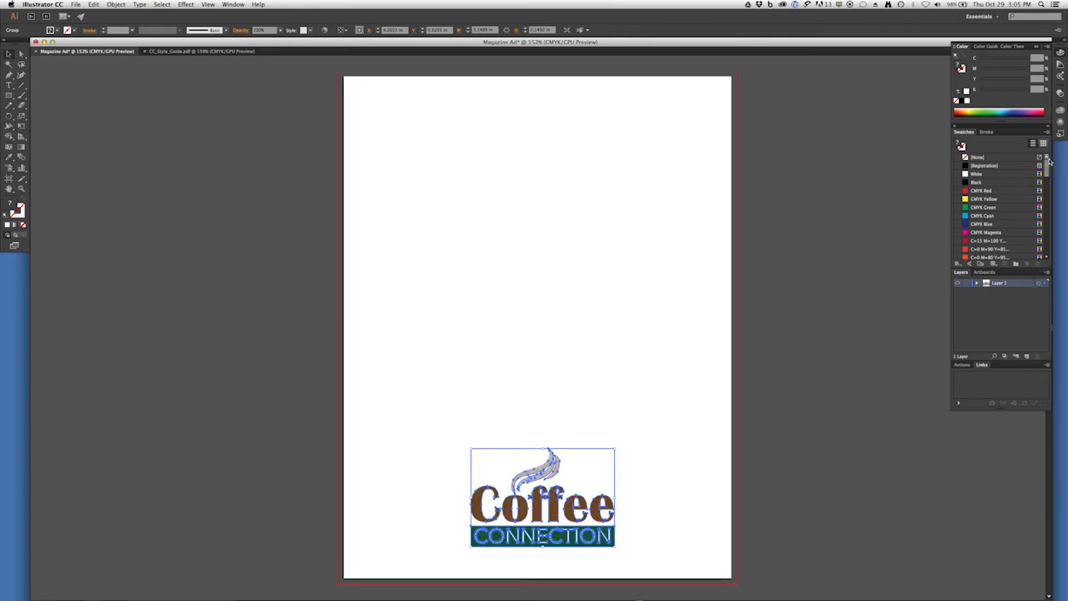
{"action": "left_click_drag", "start_coordinate": [1046, 169], "coordinate": [1045, 232]}
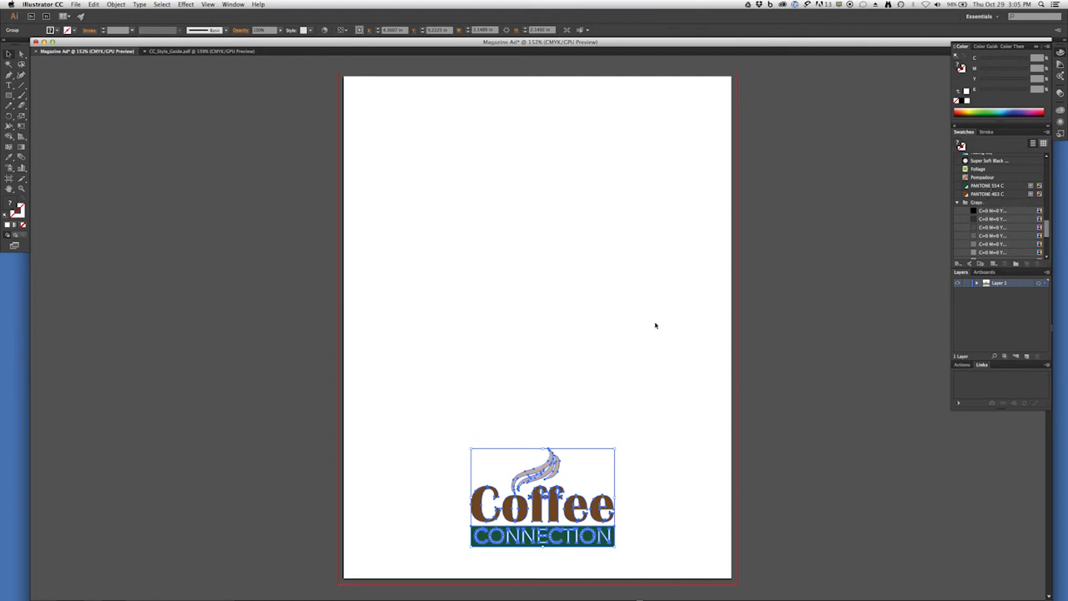
{"action": "left_click", "coordinate": [507, 347]}
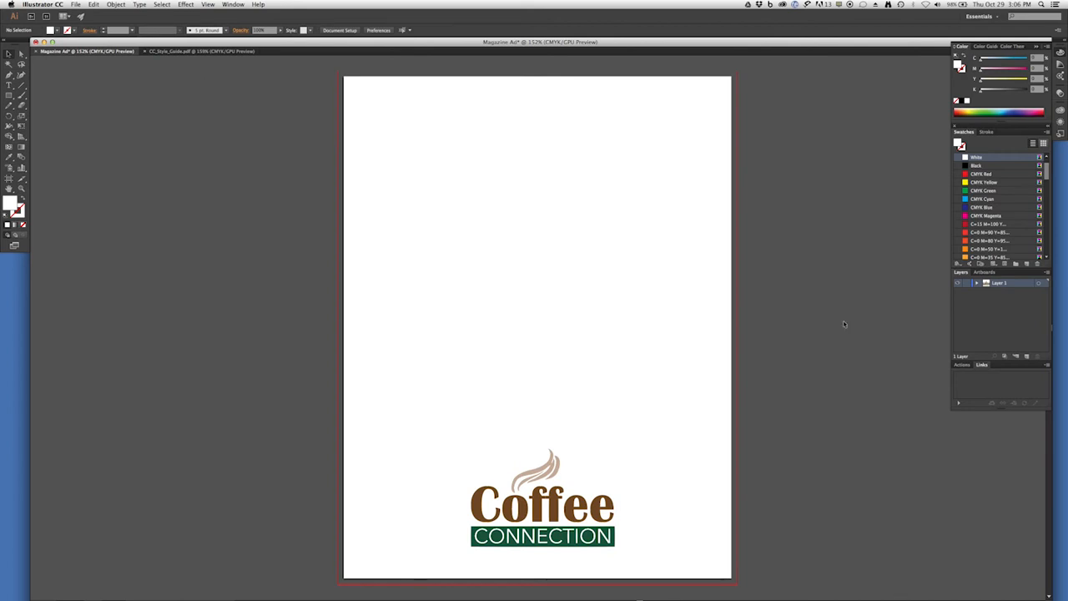
Add a new layer with the default options and move it below Layer 1
{"action": "left_click", "coordinate": [1047, 273]}
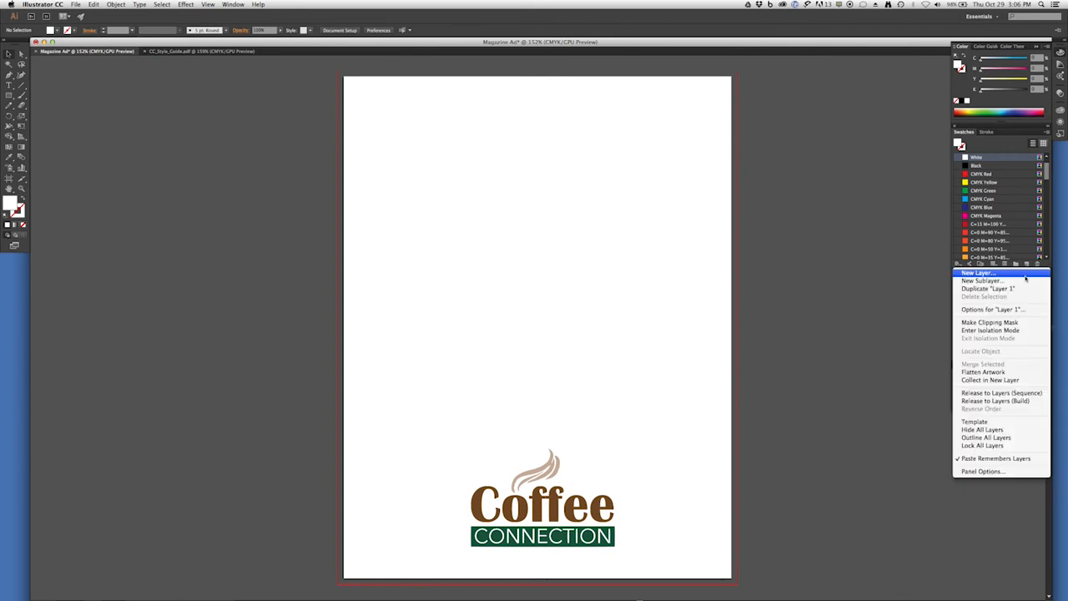
{"action": "left_click", "coordinate": [1015, 277]}
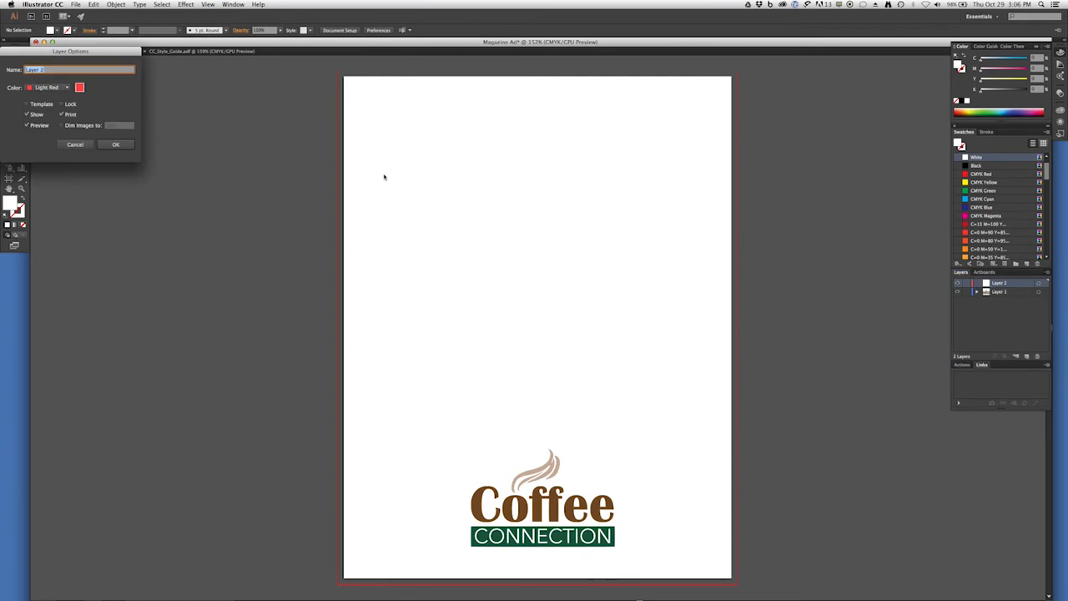
{"action": "left_click", "coordinate": [130, 147]}
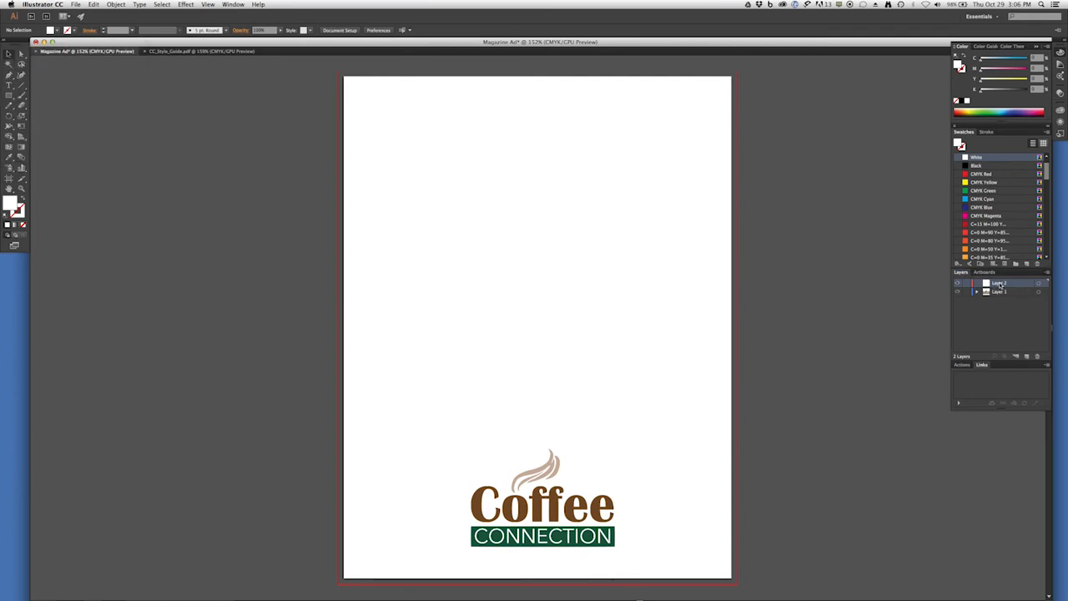
{"action": "left_click_drag", "start_coordinate": [1000, 285], "coordinate": [1016, 313]}
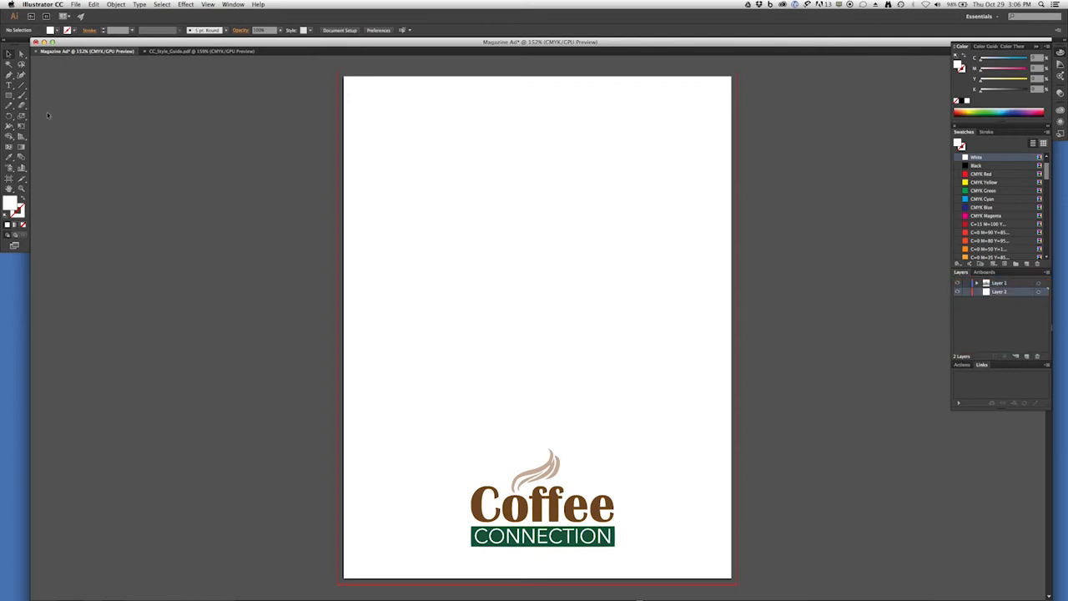
Draw a background rectangle about 9.1 by 11.6 in extending past the bleed and fill it with the tan C=25 M=25 swatch
{"action": "left_click", "coordinate": [10, 96]}
{"action": "mouse_move", "coordinate": [328, 66]}
{"action": "left_mouse_down"}
{"action": "mouse_move", "coordinate": [551, 370]}
{"action": "mouse_move", "coordinate": [743, 591]}
{"action": "left_mouse_up"}
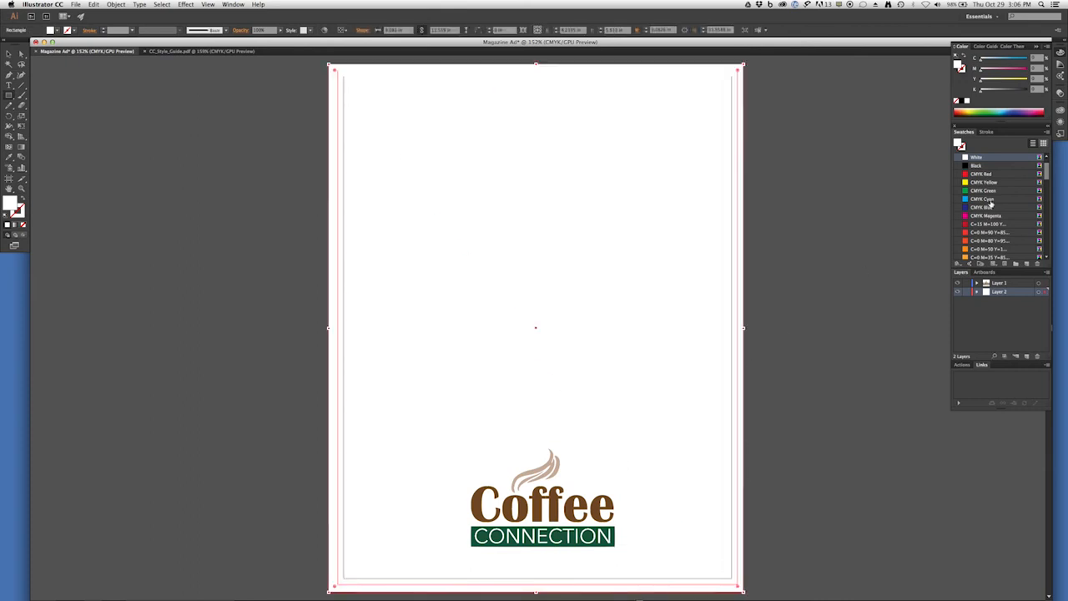
{"action": "left_click_drag", "start_coordinate": [1047, 171], "coordinate": [1048, 204]}
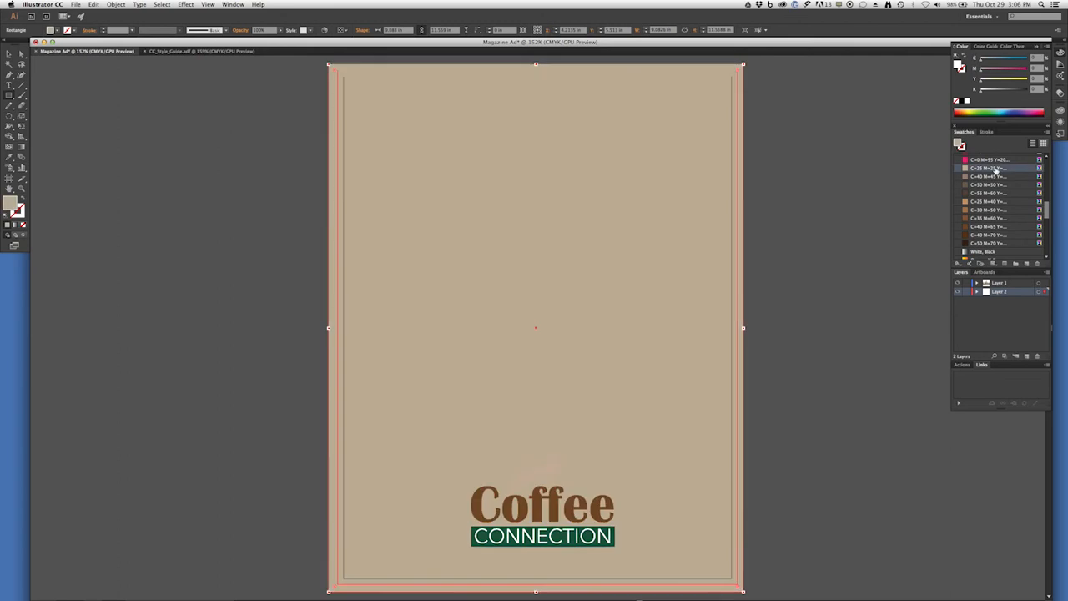
{"action": "left_click", "coordinate": [995, 171]}
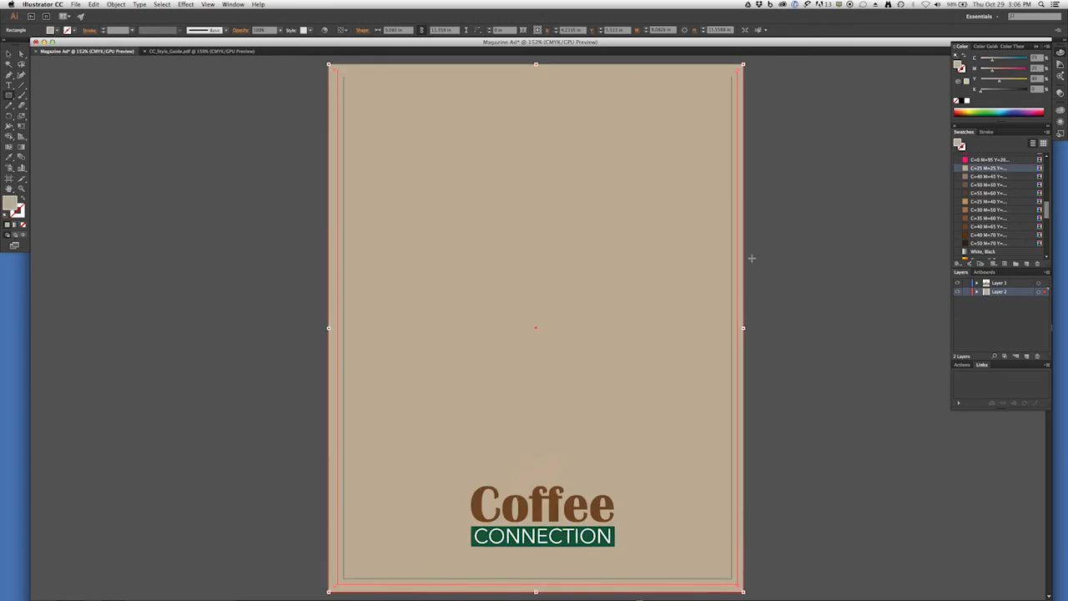
Delete the tan background rectangle from Layer 2
{"action": "left_click", "coordinate": [8, 61]}
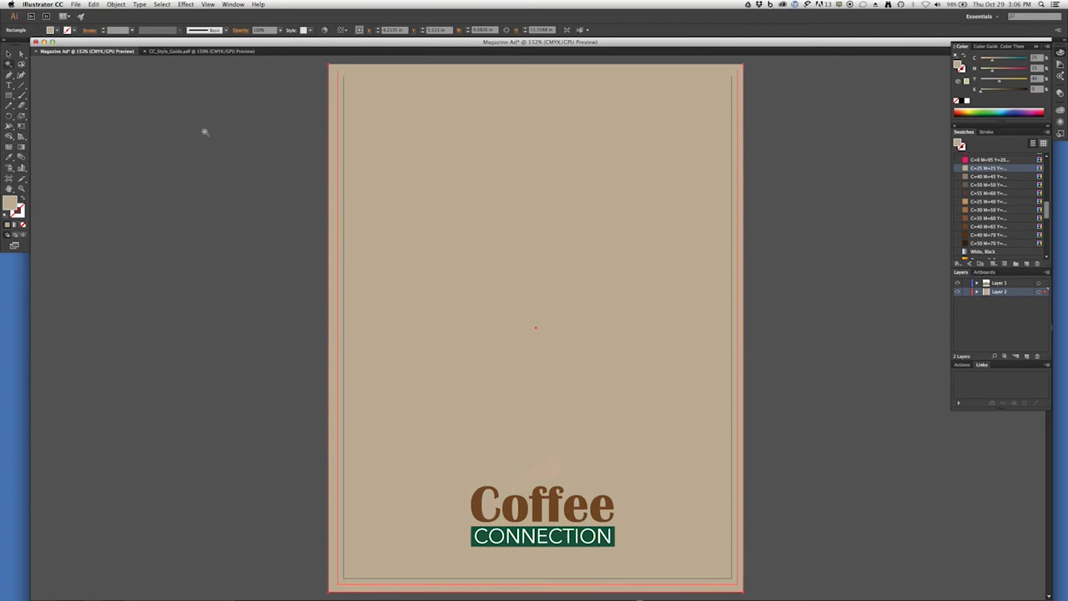
{"action": "key", "text": "Delete"}
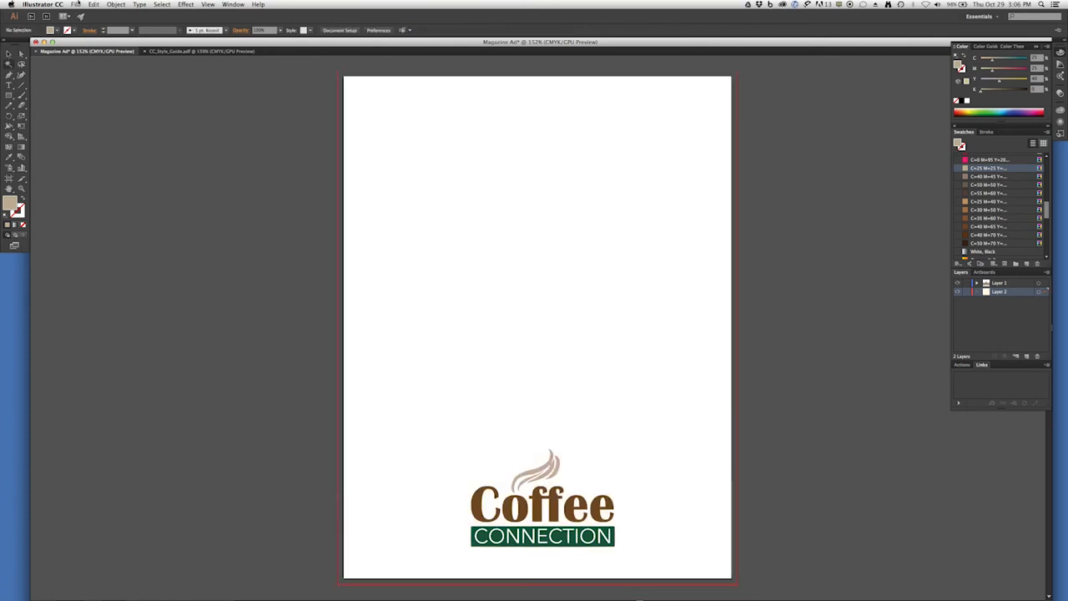
Place Leaves.jpg as a linked image on Layer 2, with its upper-left corner outside the page's left edge
{"action": "left_click", "coordinate": [76, 4]}
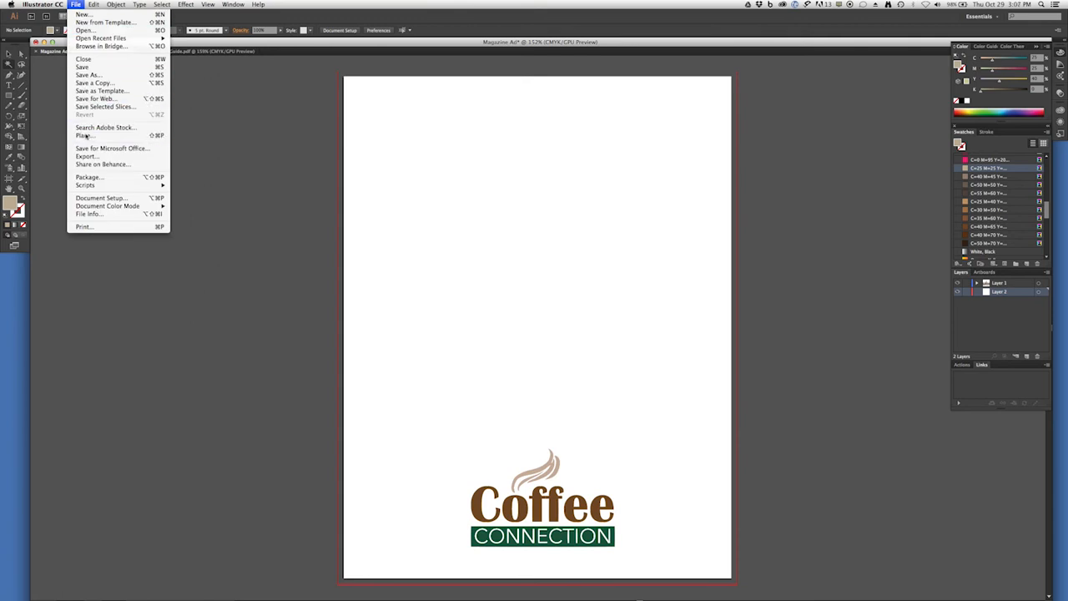
{"action": "left_click", "coordinate": [85, 136]}
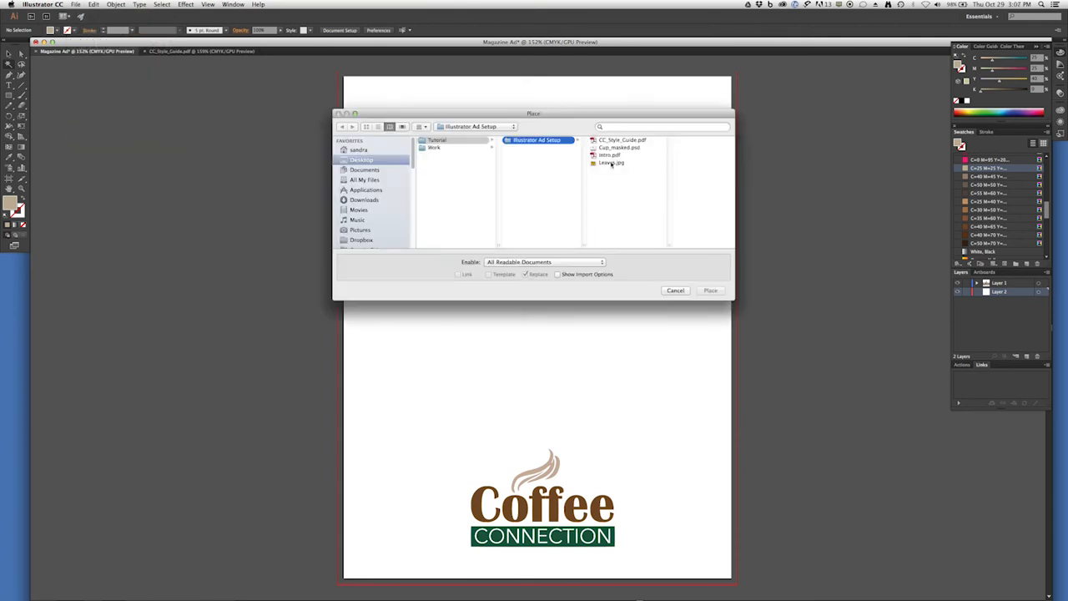
{"action": "left_click", "coordinate": [611, 163]}
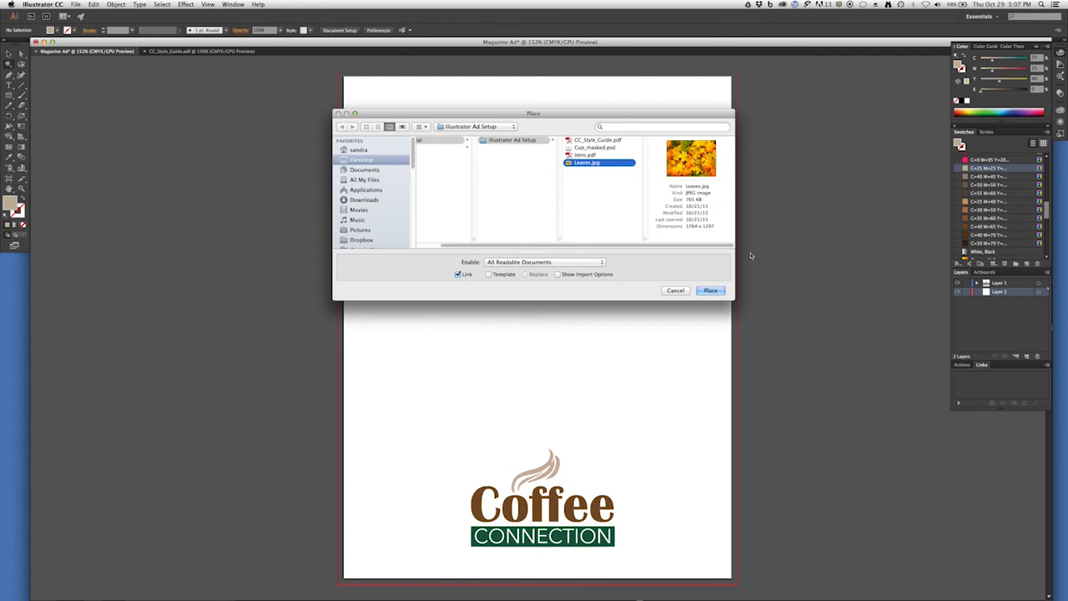
{"action": "left_click", "coordinate": [710, 290]}
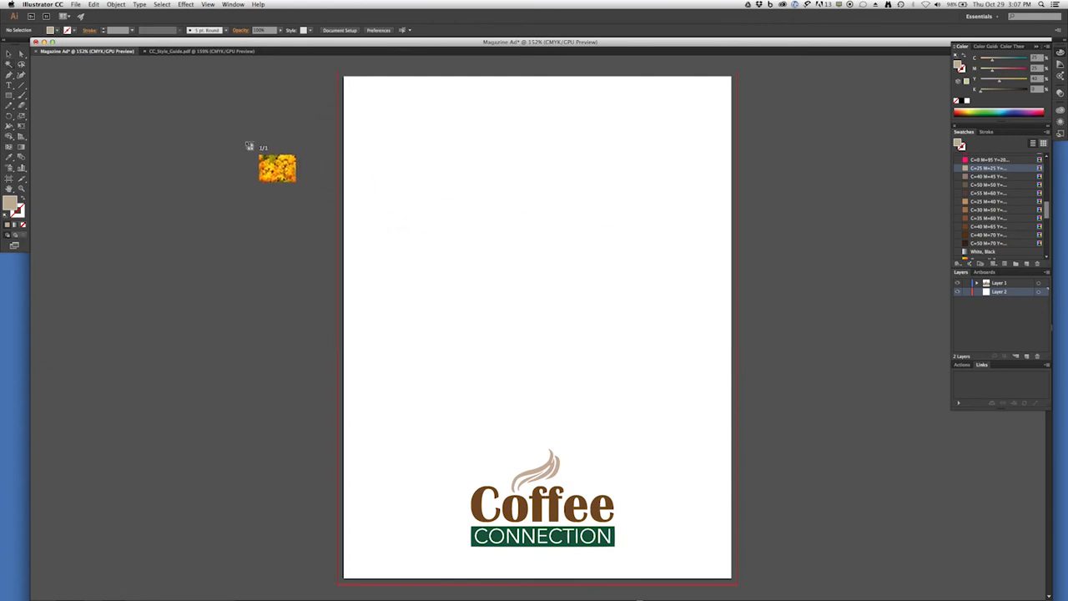
{"action": "left_click", "coordinate": [243, 139]}
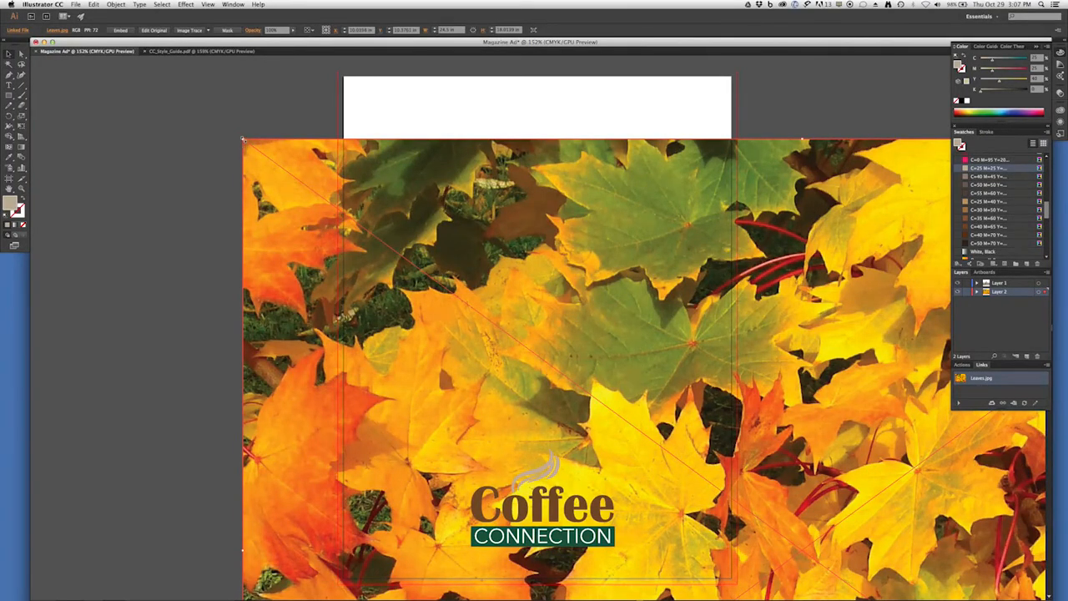
Scale the leaves photo down proportionally to about 9.8 by 7.2 in and move it across the page above the logo, extending past both side bleeds
{"action": "mouse_move", "coordinate": [243, 140]}
{"action": "left_mouse_down"}
{"action": "mouse_move", "coordinate": [501, 300]}
{"action": "mouse_move", "coordinate": [551, 392]}
{"action": "mouse_move", "coordinate": [631, 425]}
{"action": "mouse_move", "coordinate": [458, 231]}
{"action": "mouse_move", "coordinate": [229, 127]}
{"action": "left_mouse_up"}
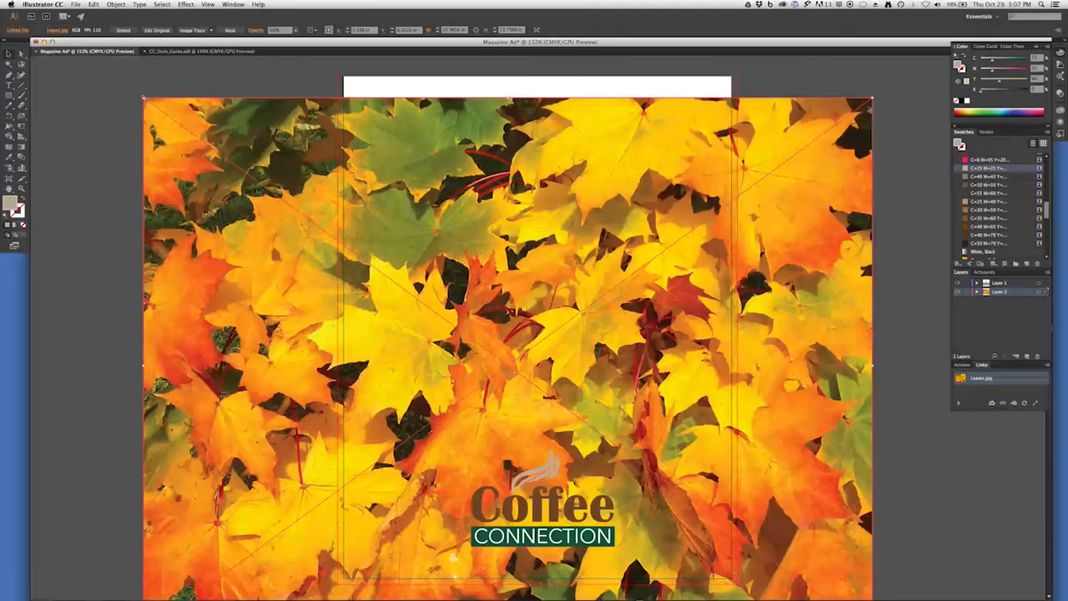
{"action": "left_click_drag", "start_coordinate": [141, 97], "coordinate": [349, 248]}
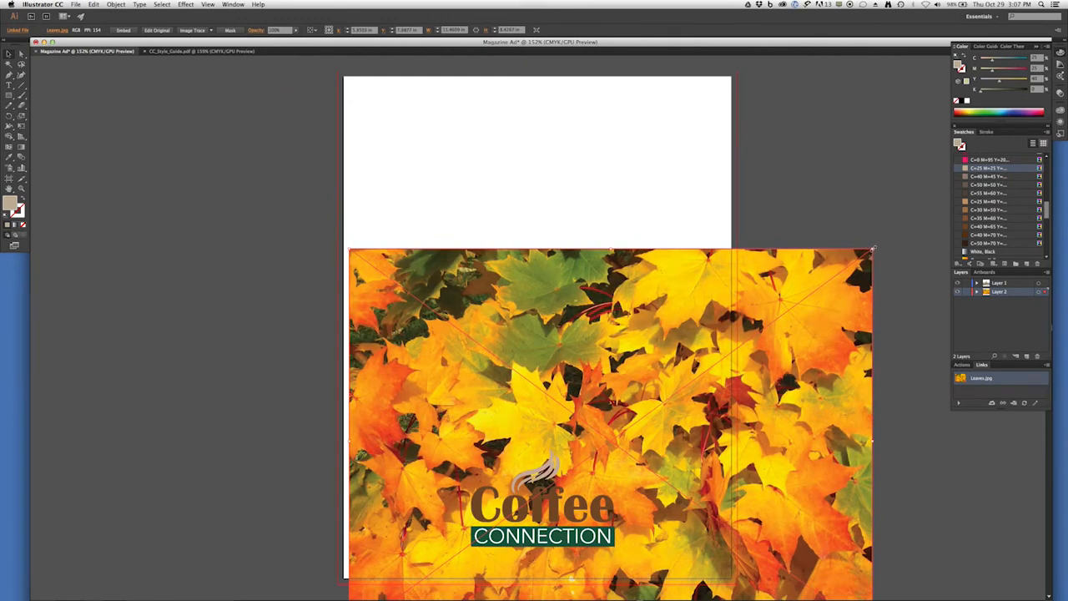
{"action": "left_click_drag", "start_coordinate": [871, 249], "coordinate": [797, 304]}
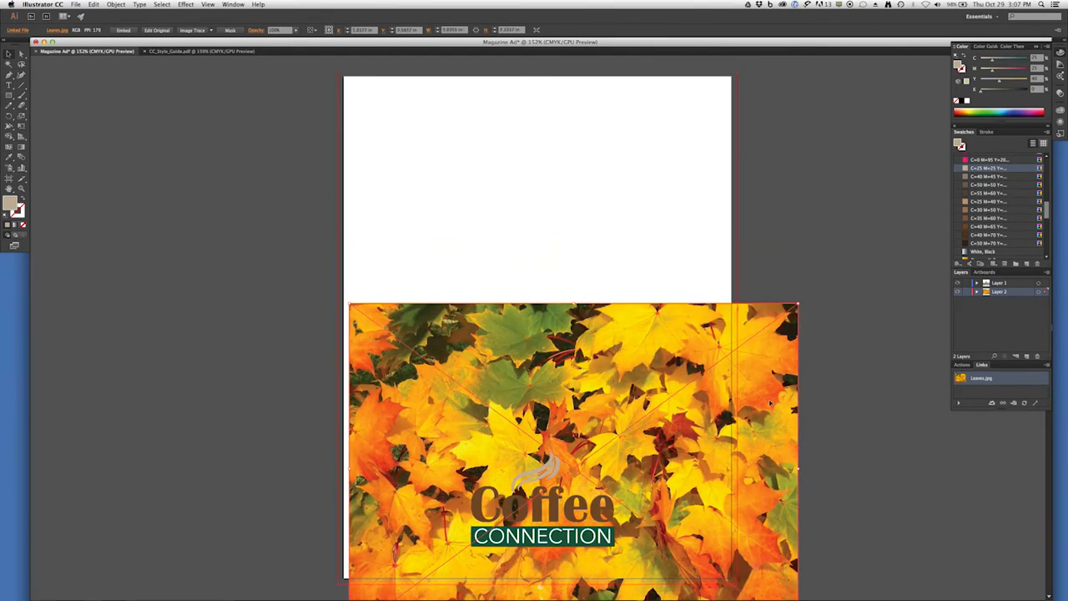
{"action": "left_click_drag", "start_coordinate": [770, 402], "coordinate": [734, 246]}
Scale the Coffee Connection logo down to about 2.7 by 1.8 in and move it lower into the white area beneath the leaves photo
{"action": "left_click", "coordinate": [577, 538]}
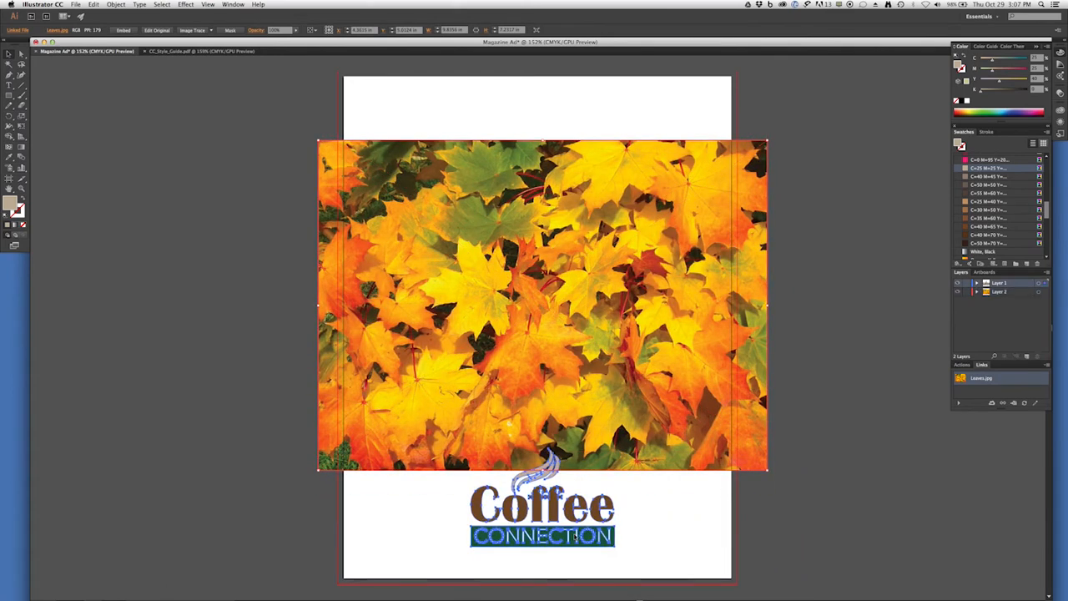
{"action": "left_click_drag", "start_coordinate": [617, 548], "coordinate": [604, 539]}
{"action": "left_click_drag", "start_coordinate": [553, 505], "coordinate": [553, 523]}
{"action": "left_click", "coordinate": [618, 391]}
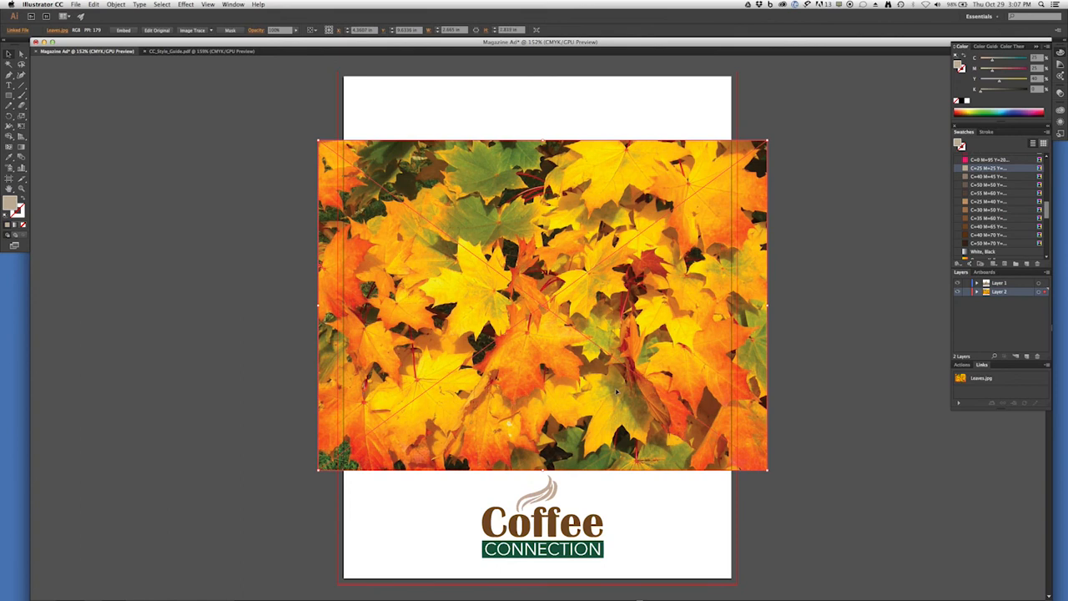
{"action": "left_click", "coordinate": [811, 314]}
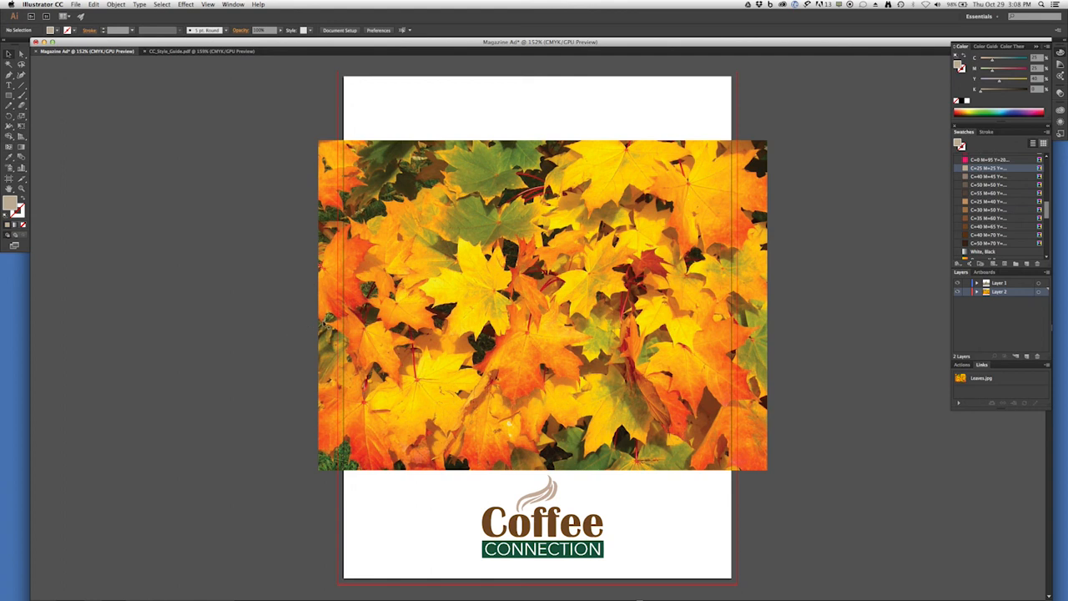
Lower the leaves photo's opacity to make it a faded, partly transparent background
{"action": "left_click", "coordinate": [481, 254]}
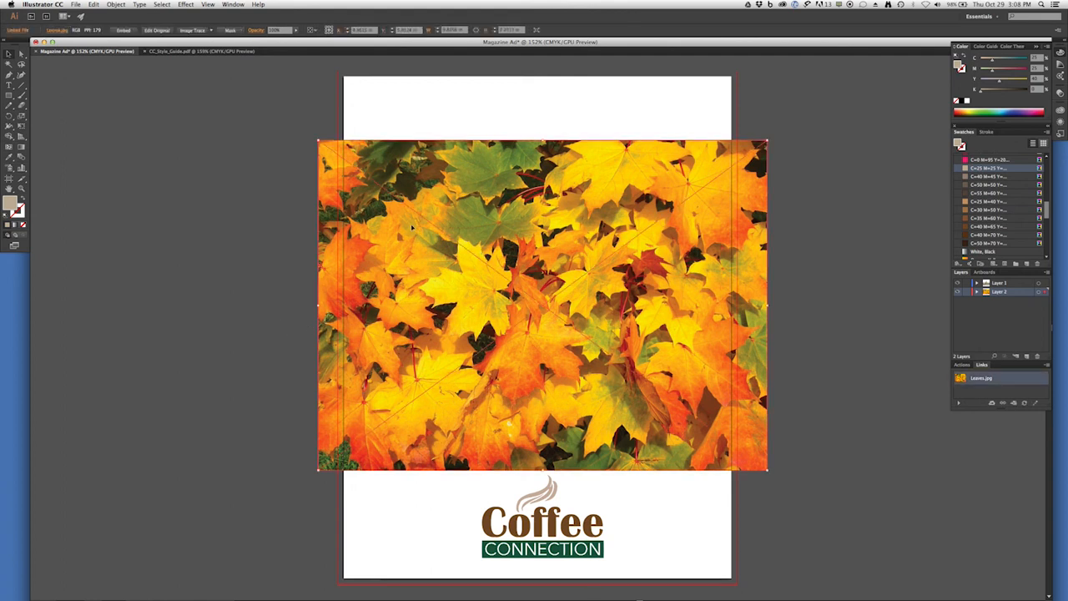
{"action": "left_click", "coordinate": [295, 31]}
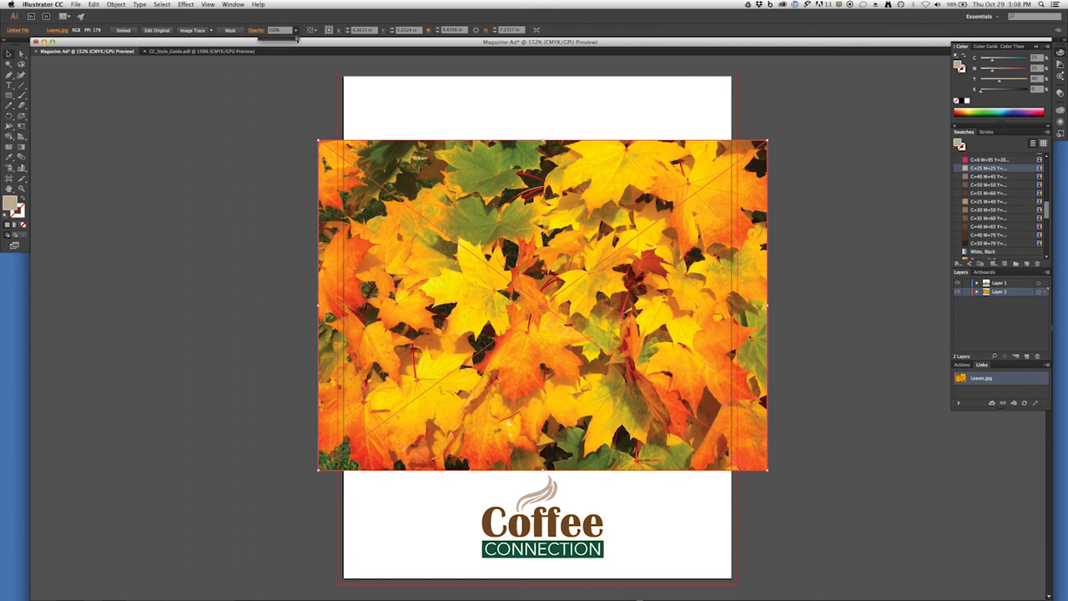
{"action": "left_click_drag", "start_coordinate": [298, 39], "coordinate": [282, 40]}
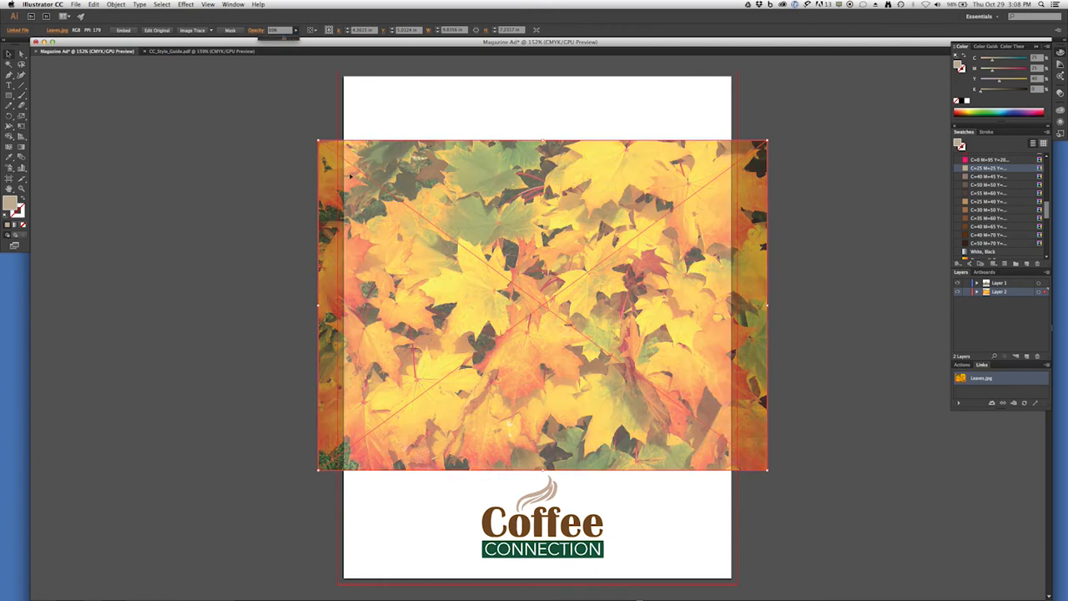
{"action": "left_click", "coordinate": [194, 293]}
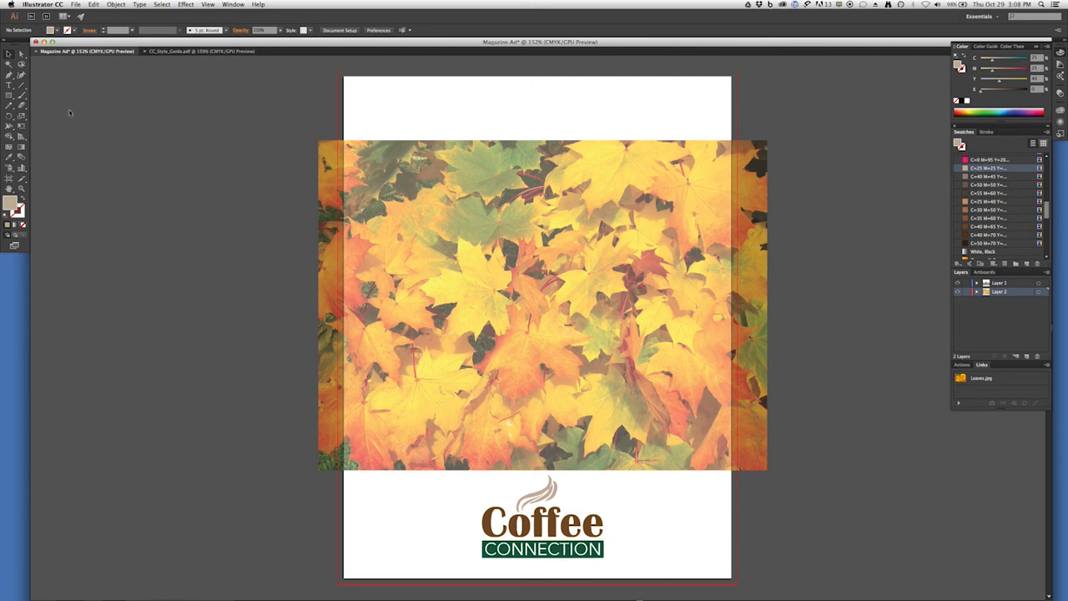
Place Cup_masked.psd as a linked image on Layer 2, with its upper-left corner outside the page's left edge
{"action": "left_click", "coordinate": [76, 4]}
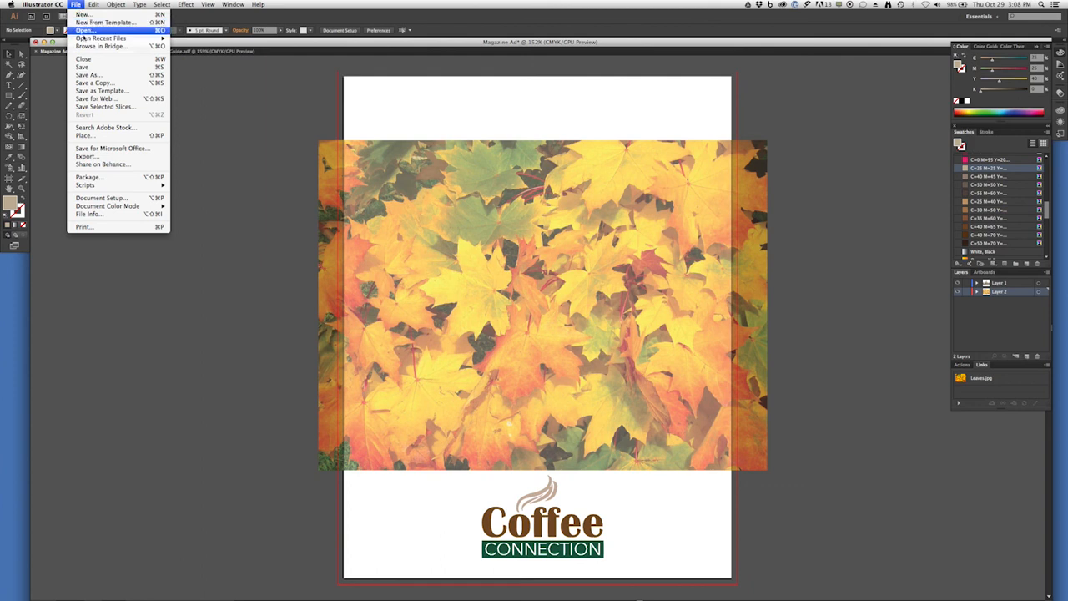
{"action": "left_click", "coordinate": [99, 135]}
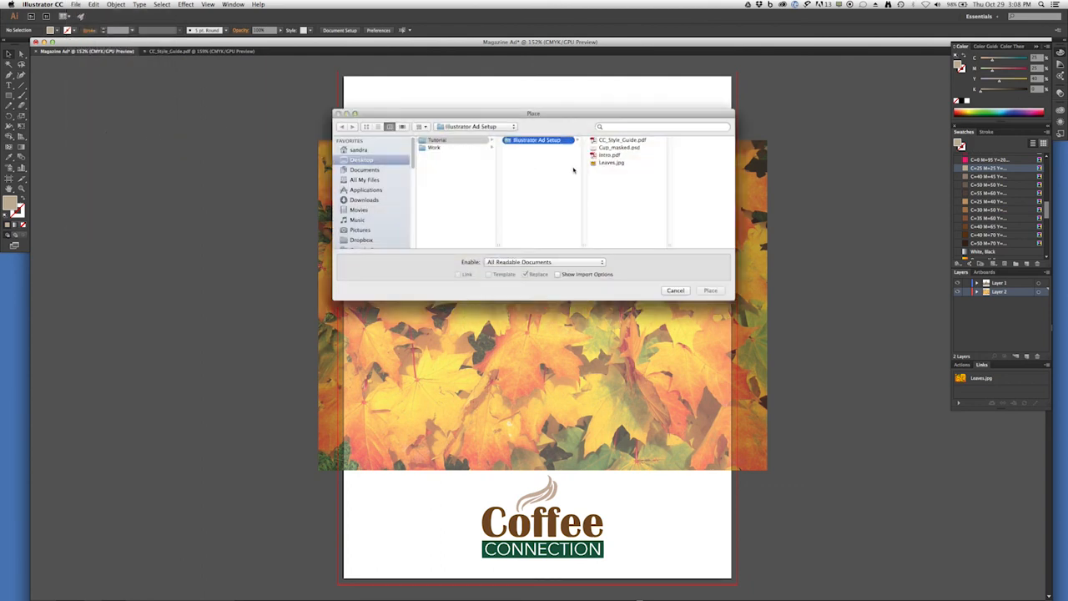
{"action": "left_click", "coordinate": [619, 148]}
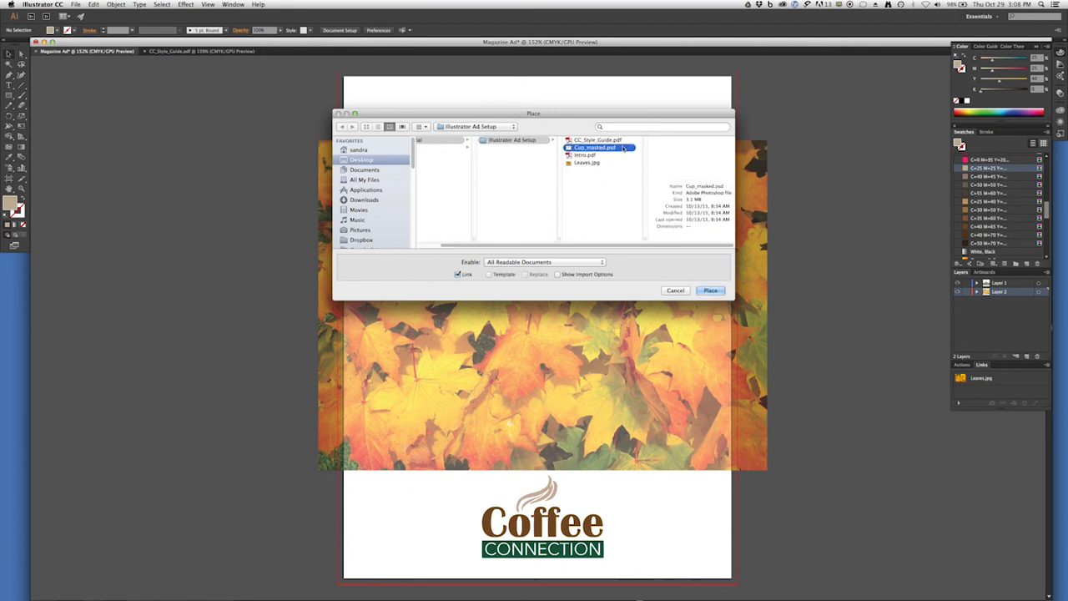
{"action": "left_click", "coordinate": [710, 291]}
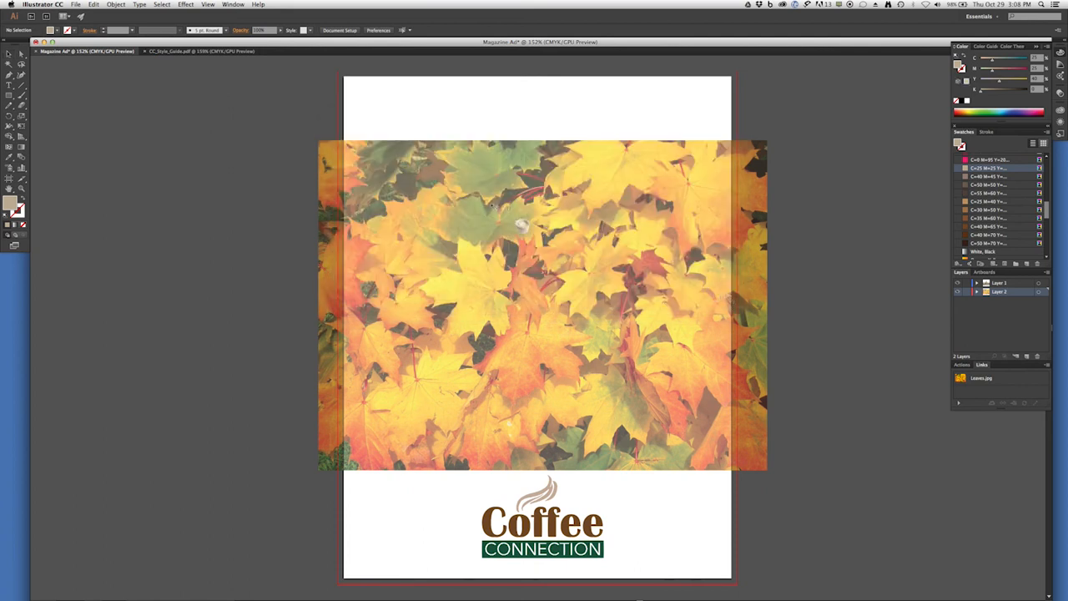
{"action": "left_click", "coordinate": [295, 113]}
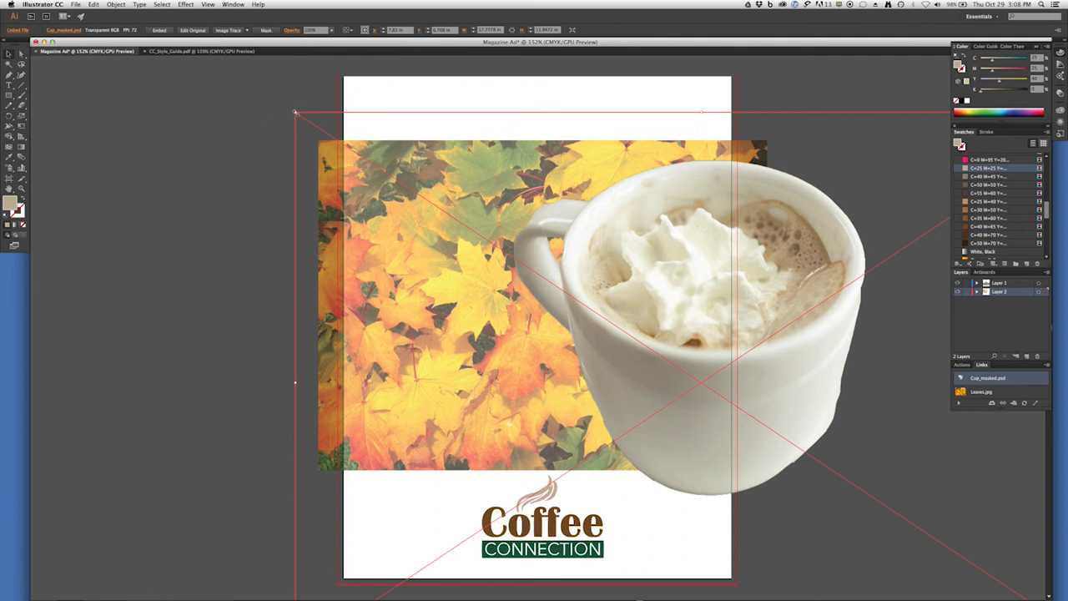
Scale the cup image down proportionally to about 6.8 by 4.5 in and move it to the middle of the leaves photo
{"action": "left_click_drag", "start_coordinate": [295, 111], "coordinate": [797, 448]}
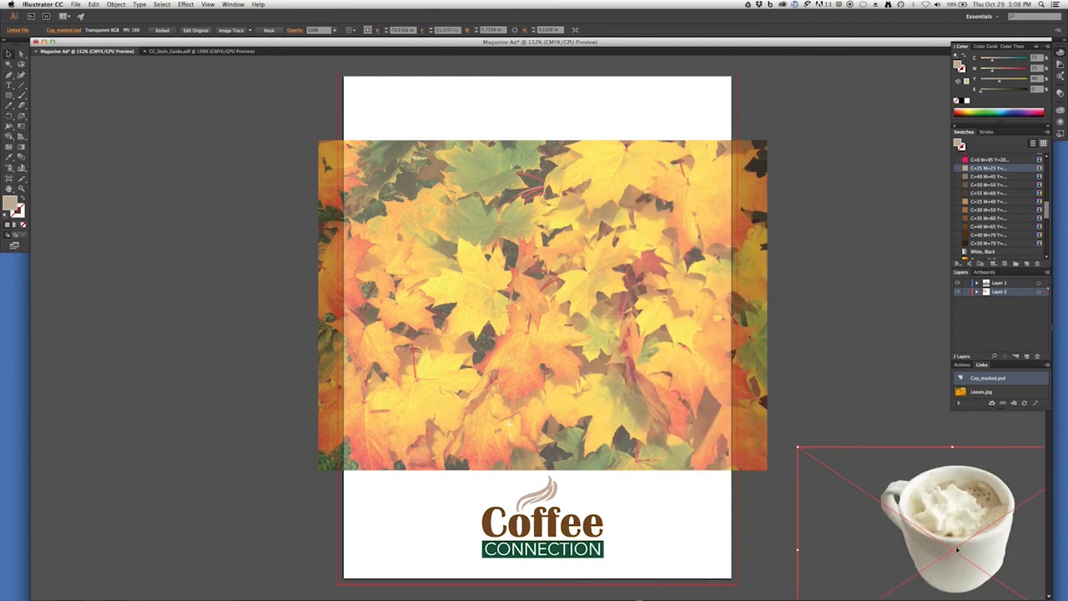
{"action": "left_click_drag", "start_coordinate": [957, 549], "coordinate": [543, 310]}
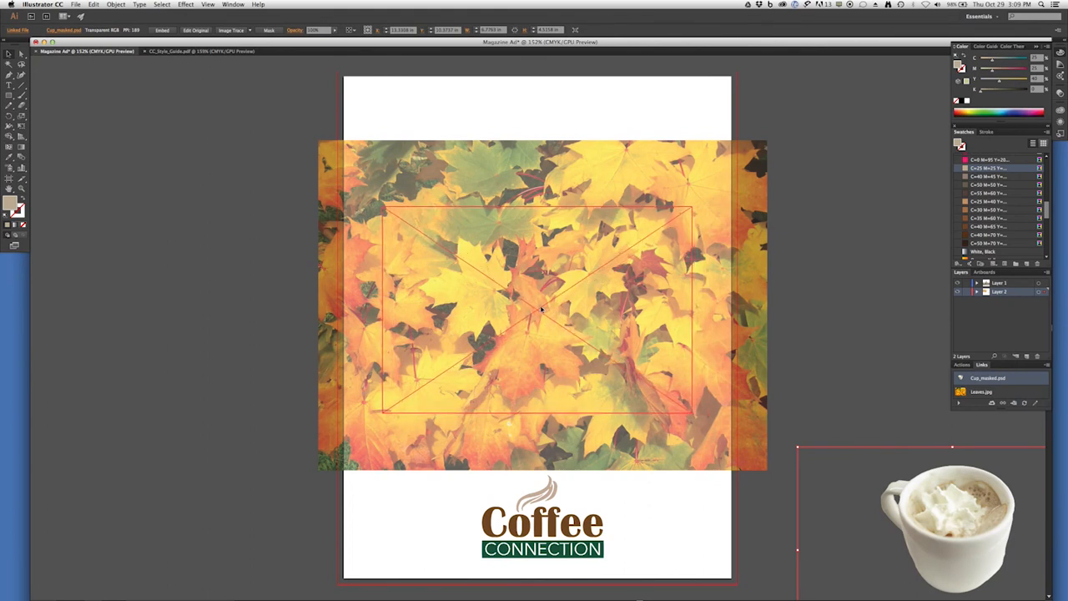
{"action": "left_click", "coordinate": [790, 327]}
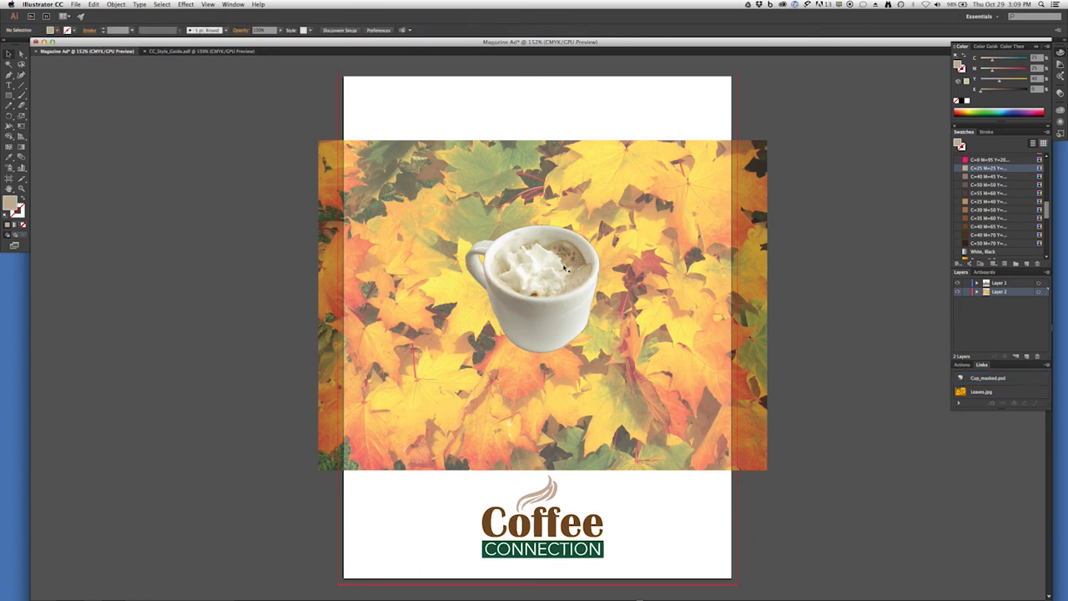